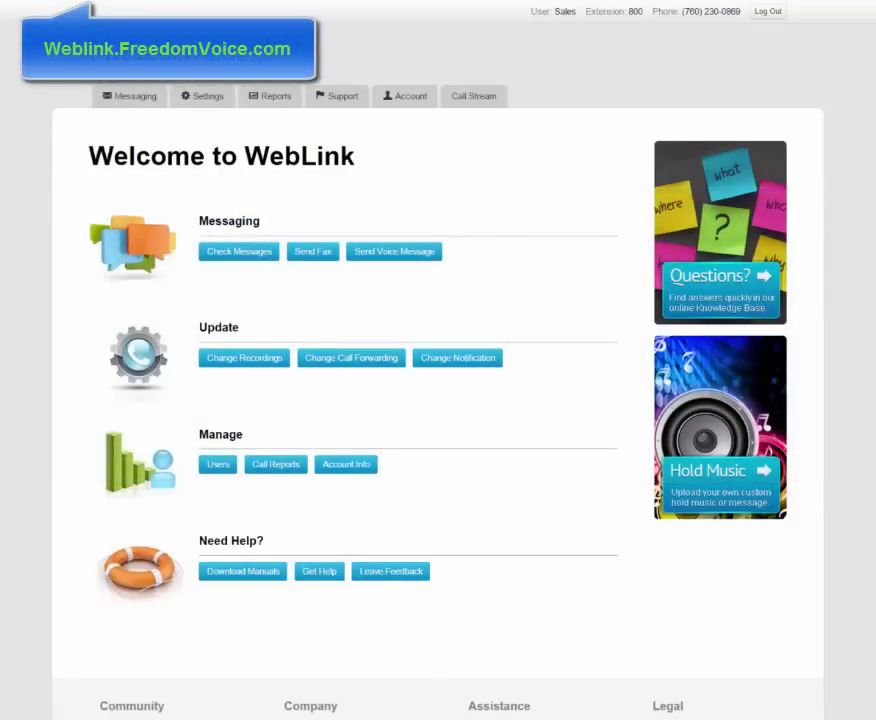
Open the Settings menu that lists the settings pages.
{"action": "left_click", "coordinate": [205, 95]}
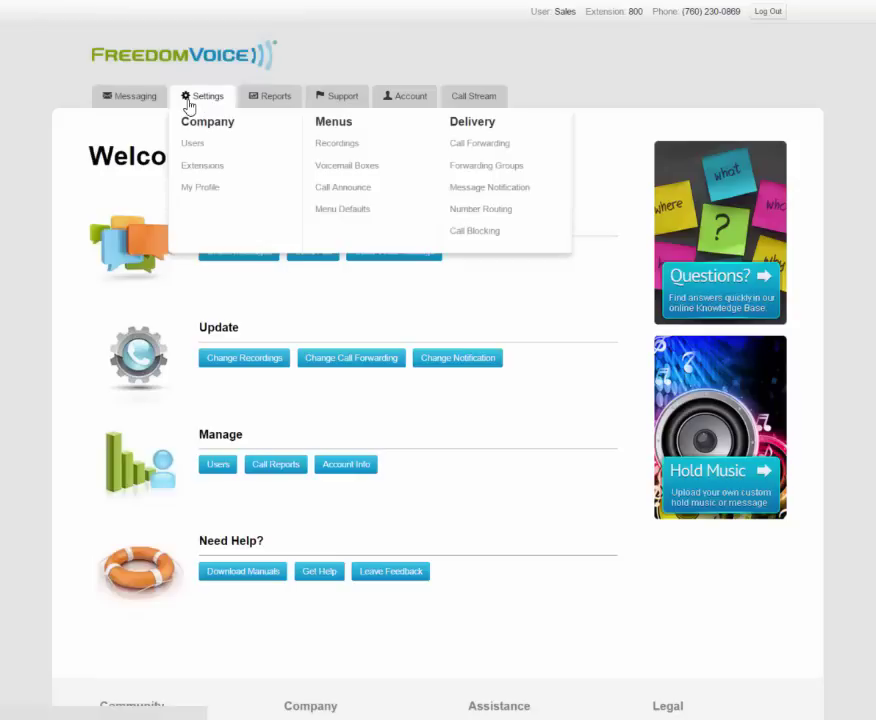
Go to Call Forwarding and keep extension x800 - Sales selected.
{"action": "left_click", "coordinate": [481, 147]}
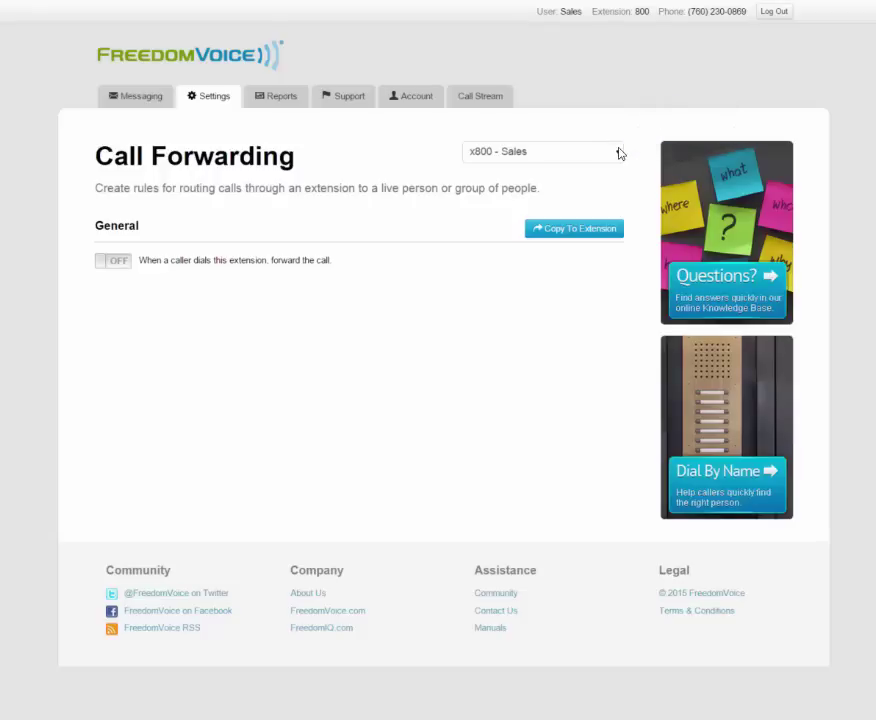
{"action": "left_click", "coordinate": [619, 155]}
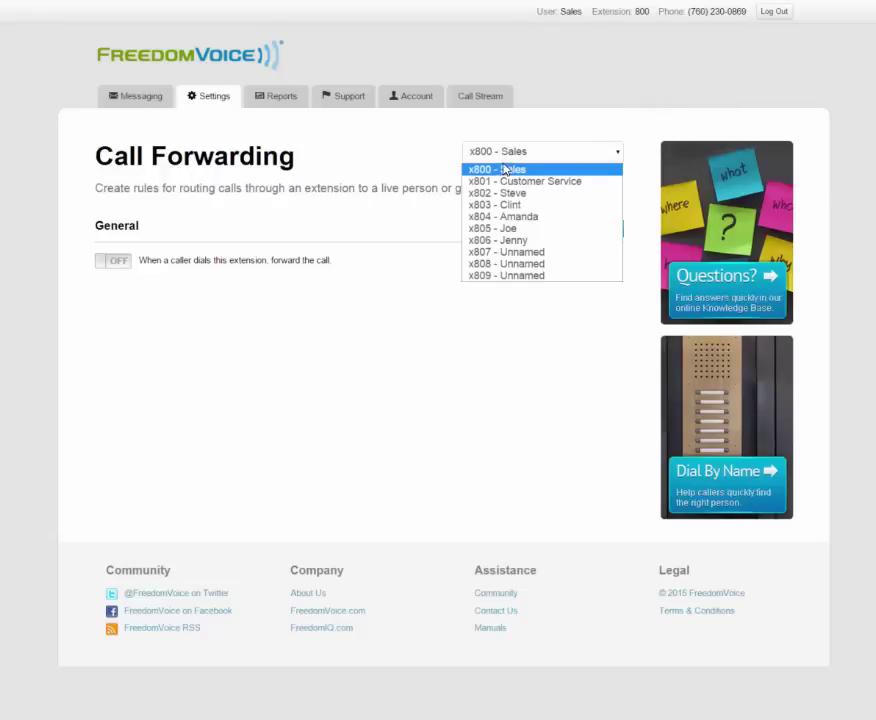
{"action": "left_click", "coordinate": [698, 224]}
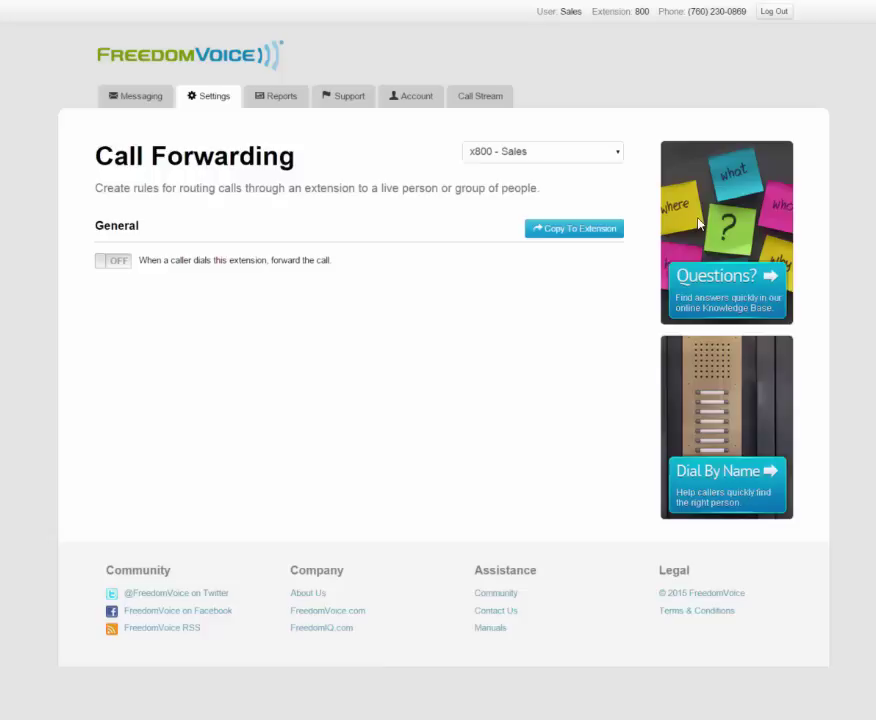
Switch forwarding on and save an entry to the sales number, described 'Sales phone', US/Pacific.
{"action": "left_click", "coordinate": [104, 265]}
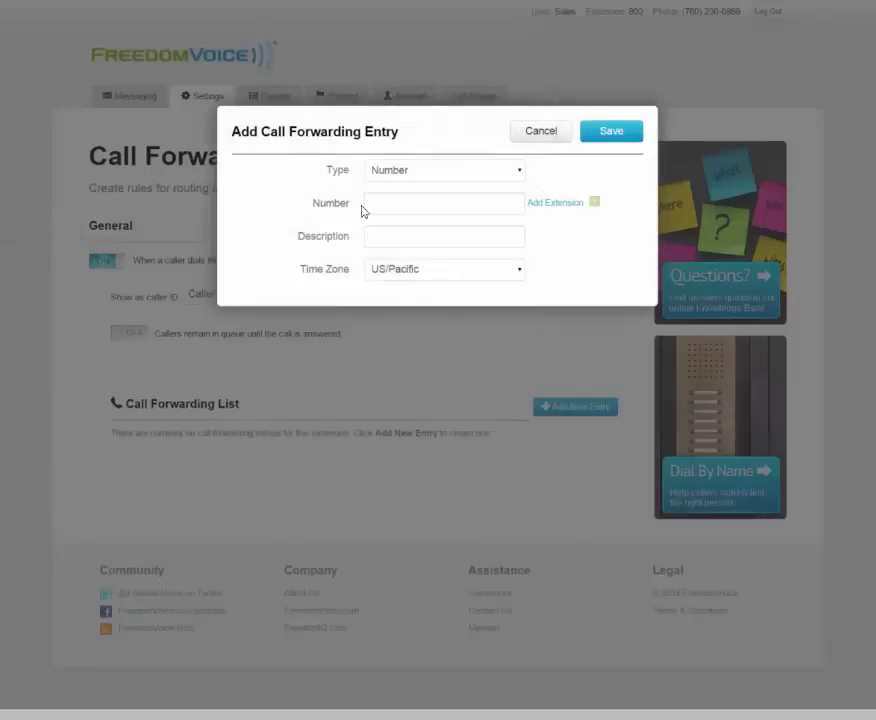
{"action": "left_click", "coordinate": [424, 202]}
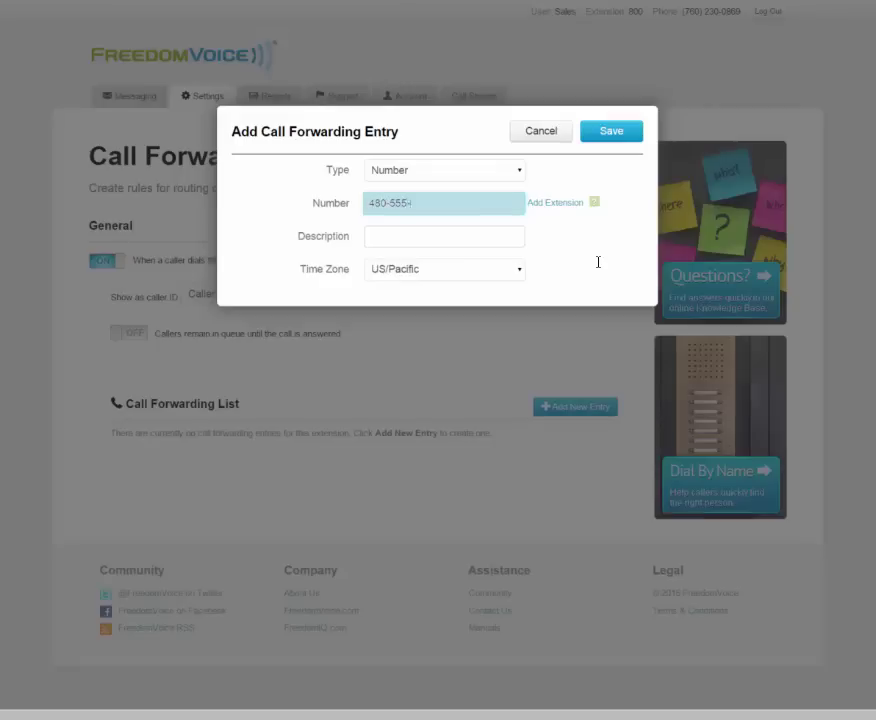
{"action": "type", "text": "480-555-1212"}
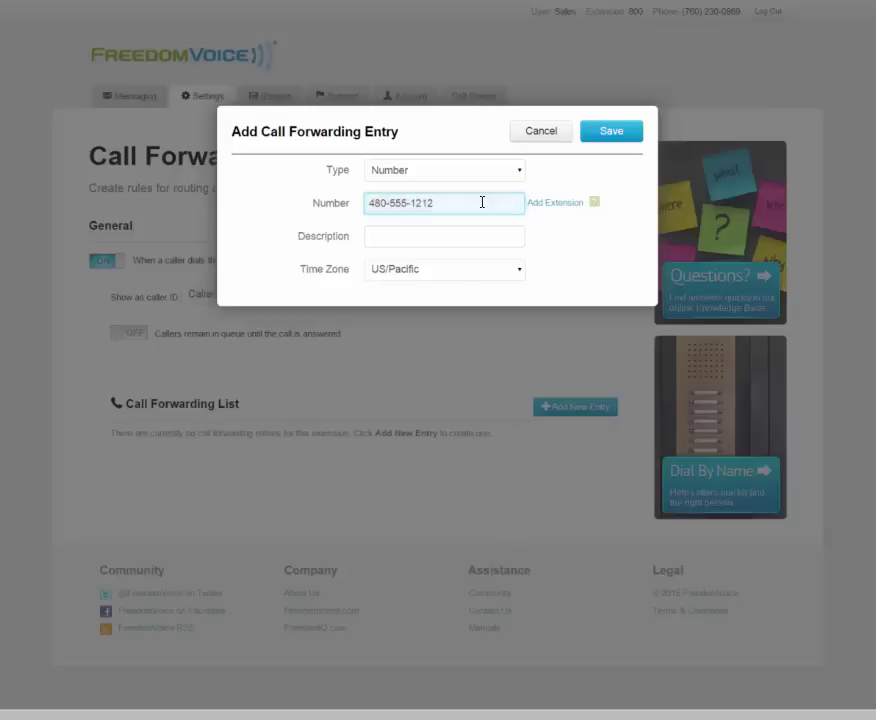
{"action": "left_click", "coordinate": [451, 237]}
{"action": "type", "text": "S"}
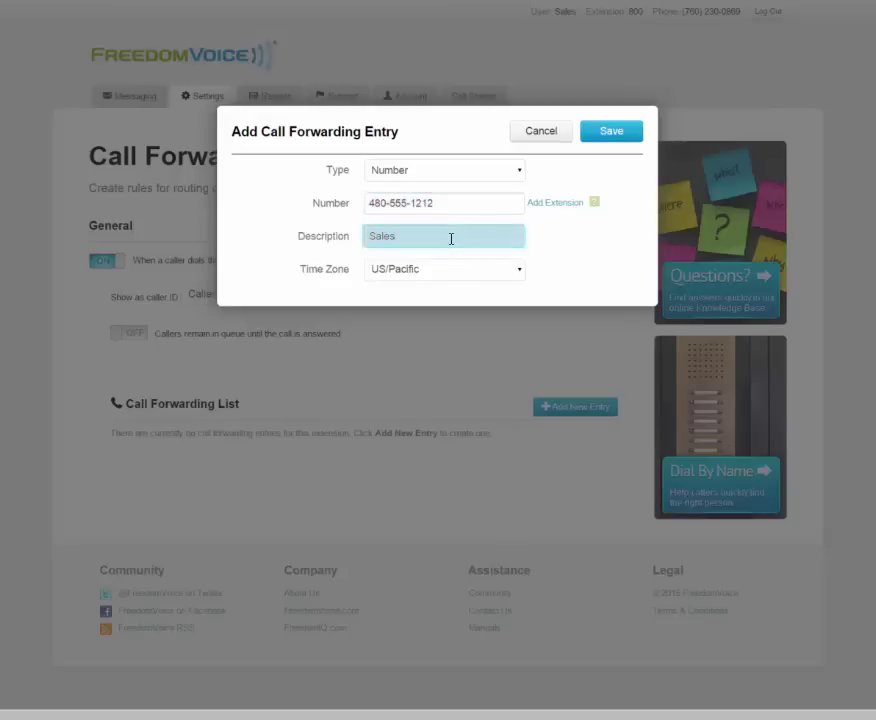
{"action": "type", "text": "ales phone"}
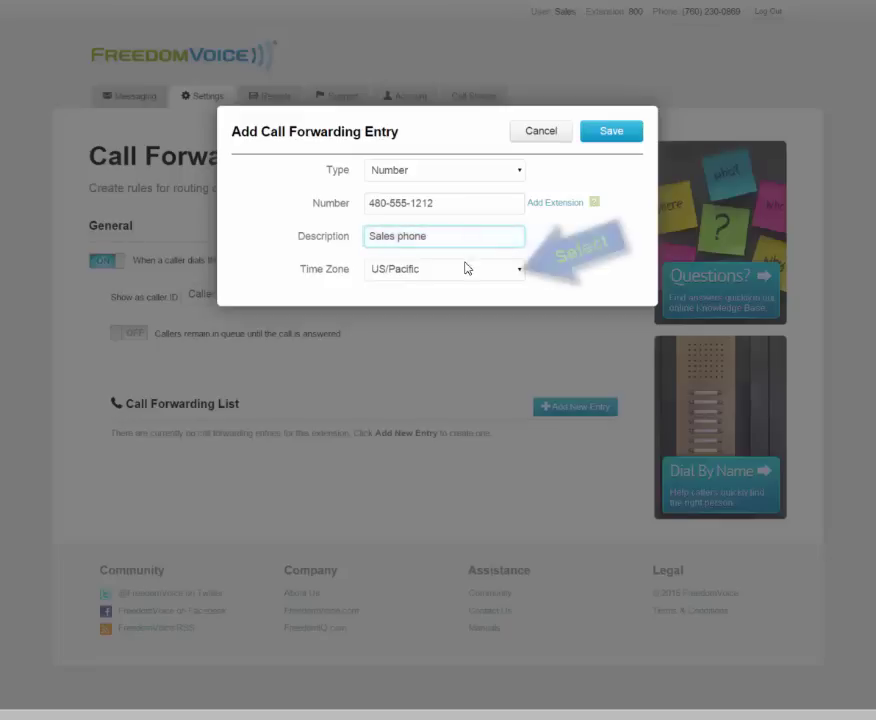
{"action": "left_click", "coordinate": [466, 270]}
{"action": "left_click", "coordinate": [445, 357]}
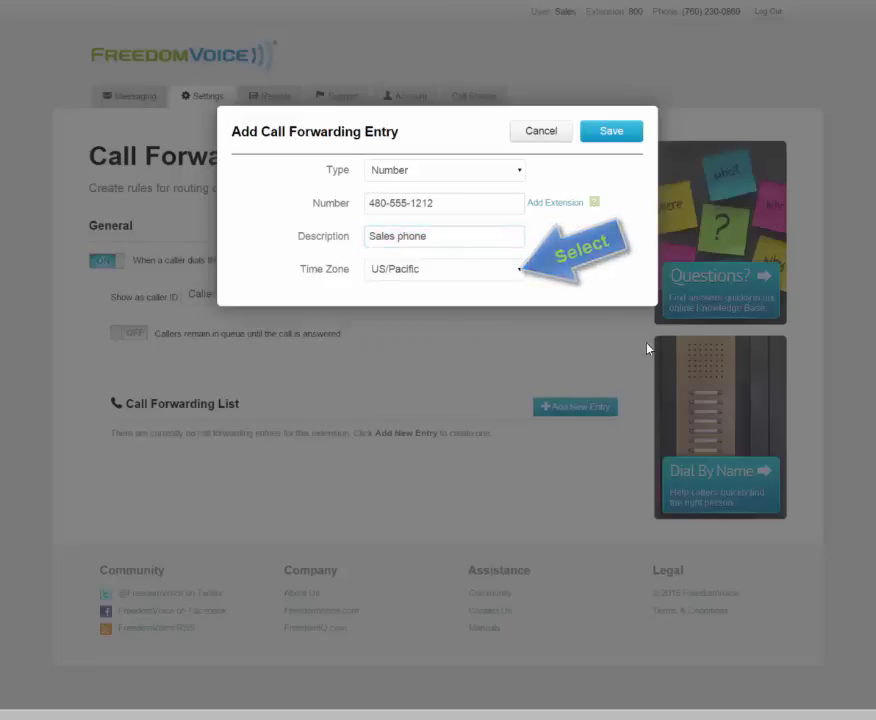
{"action": "left_click", "coordinate": [614, 131]}
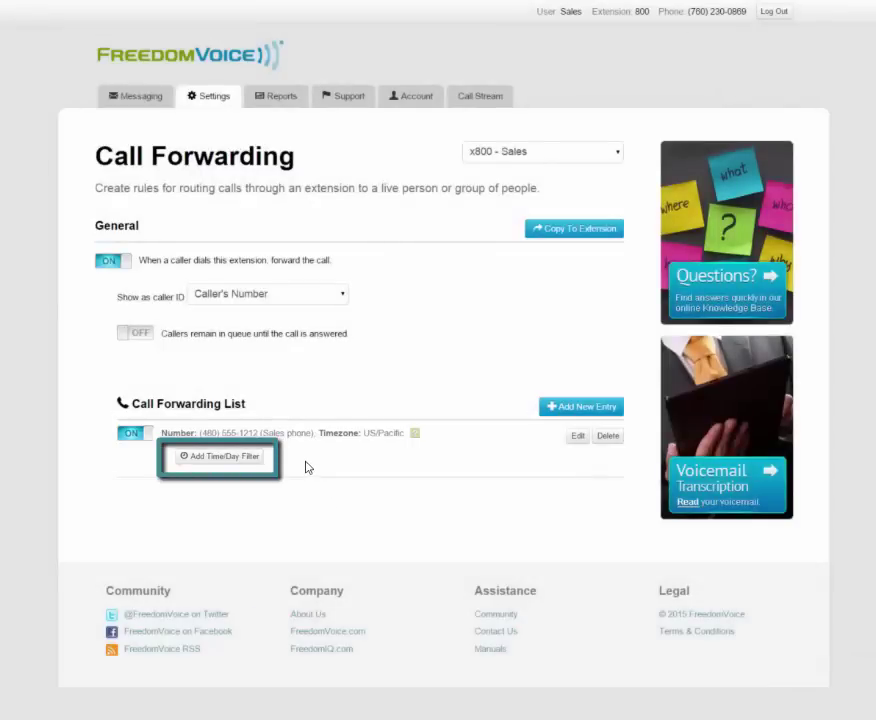
Add a Monday–Friday, 9:00 AM–5:00 PM time/day filter with 4 rings to Sales phone.
{"action": "left_click", "coordinate": [236, 458]}
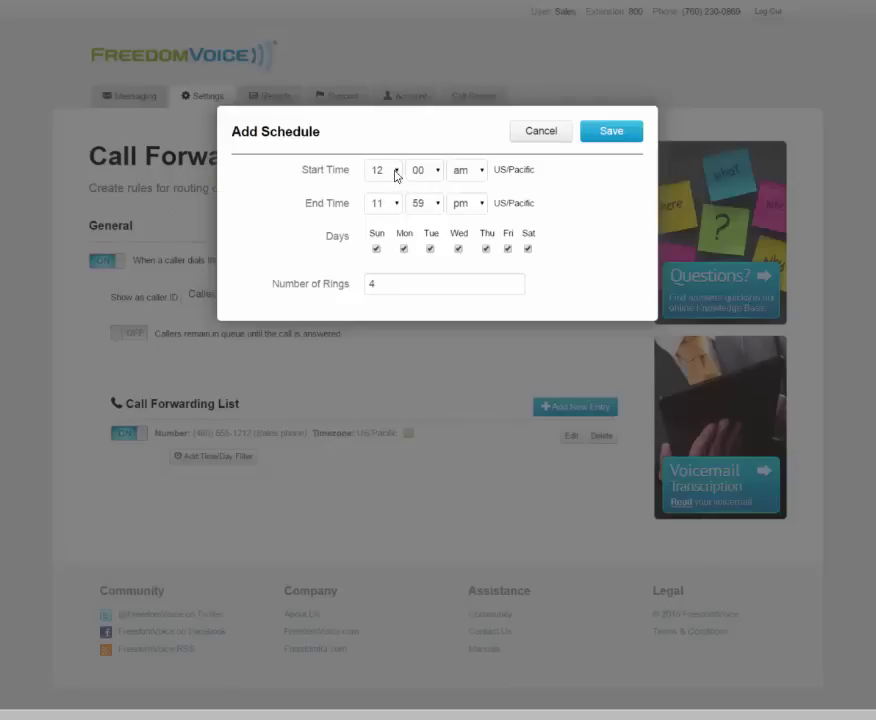
{"action": "left_click", "coordinate": [396, 176]}
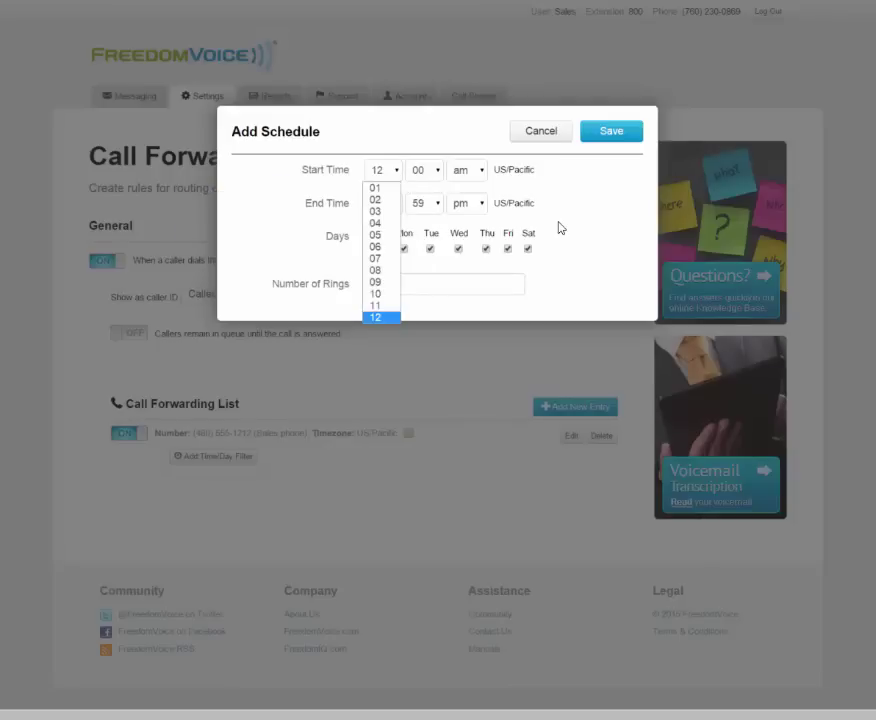
{"action": "left_click", "coordinate": [382, 281]}
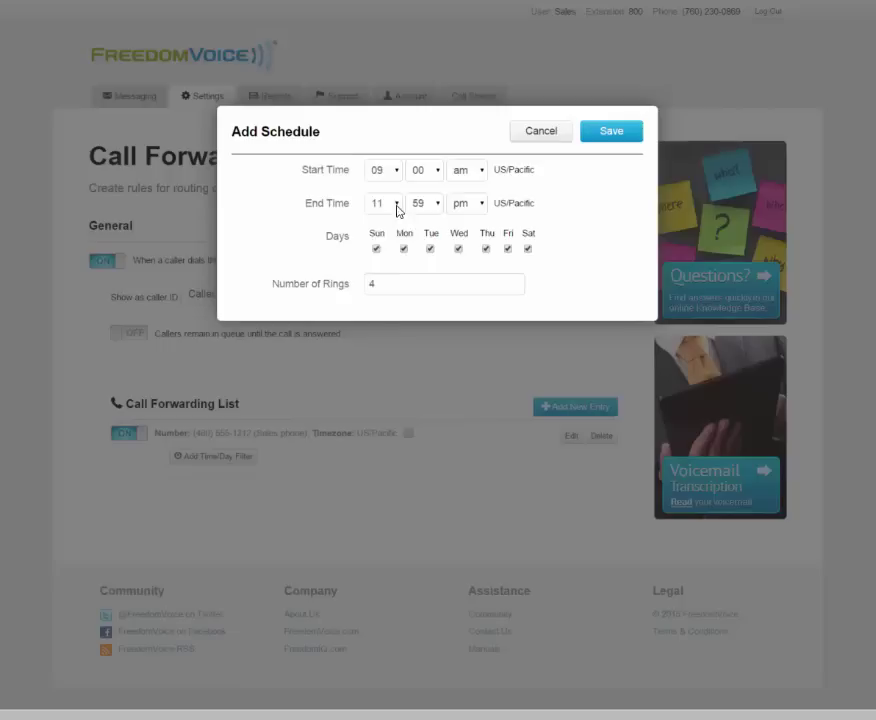
{"action": "left_click", "coordinate": [397, 205]}
{"action": "left_click", "coordinate": [390, 272]}
{"action": "left_click", "coordinate": [432, 214]}
{"action": "left_click", "coordinate": [417, 218]}
{"action": "left_click", "coordinate": [377, 249]}
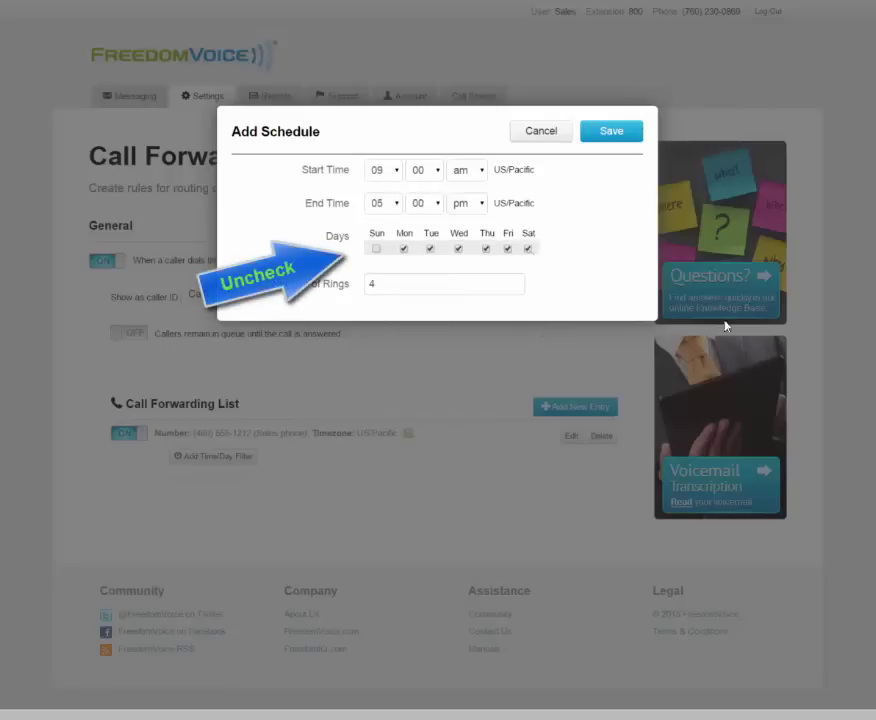
{"action": "left_click", "coordinate": [528, 249]}
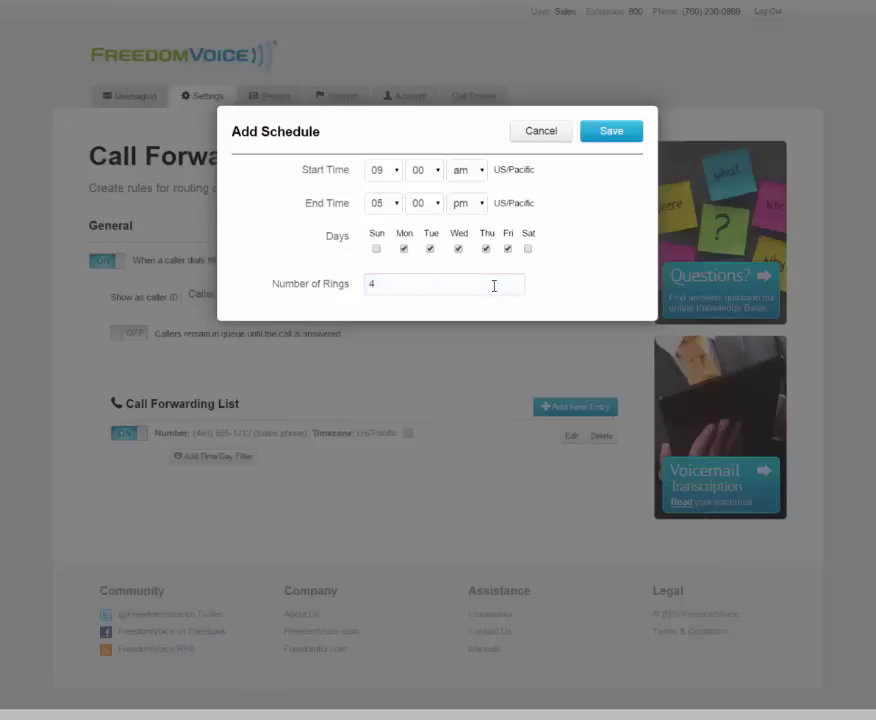
{"action": "left_click", "coordinate": [616, 140]}
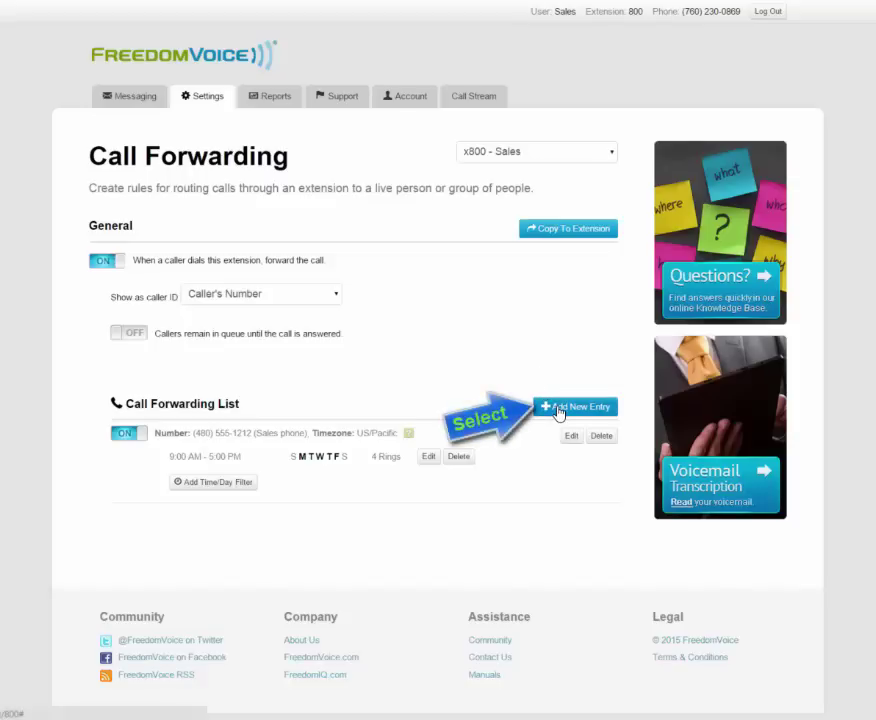
Save a second forwarding entry to the backup sales number, described 'Sales backup'.
{"action": "left_click", "coordinate": [557, 409]}
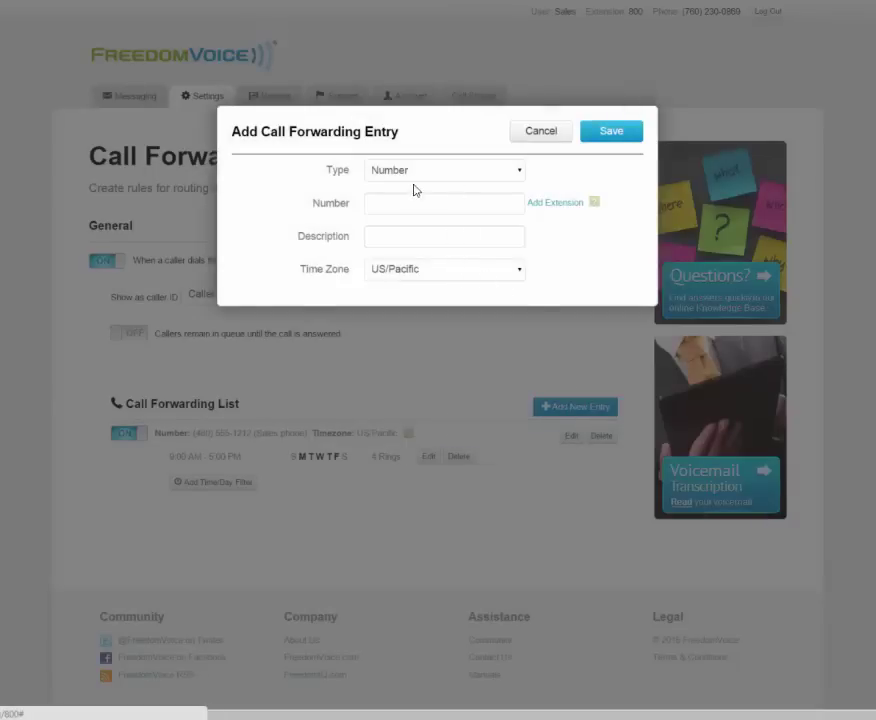
{"action": "left_click", "coordinate": [416, 206]}
{"action": "type", "text": "480-555-"}
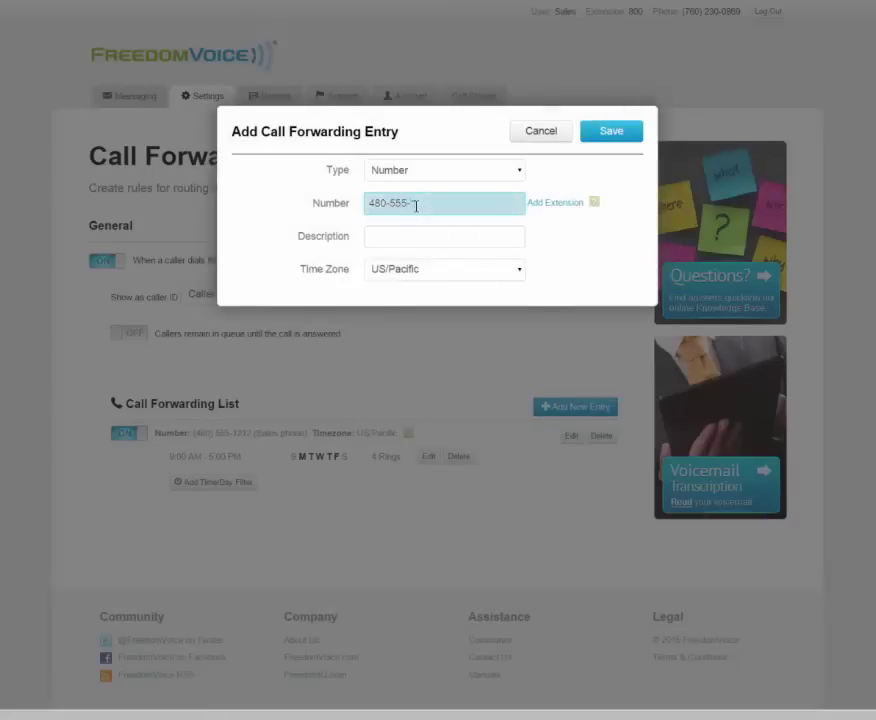
{"action": "type", "text": "1213"}
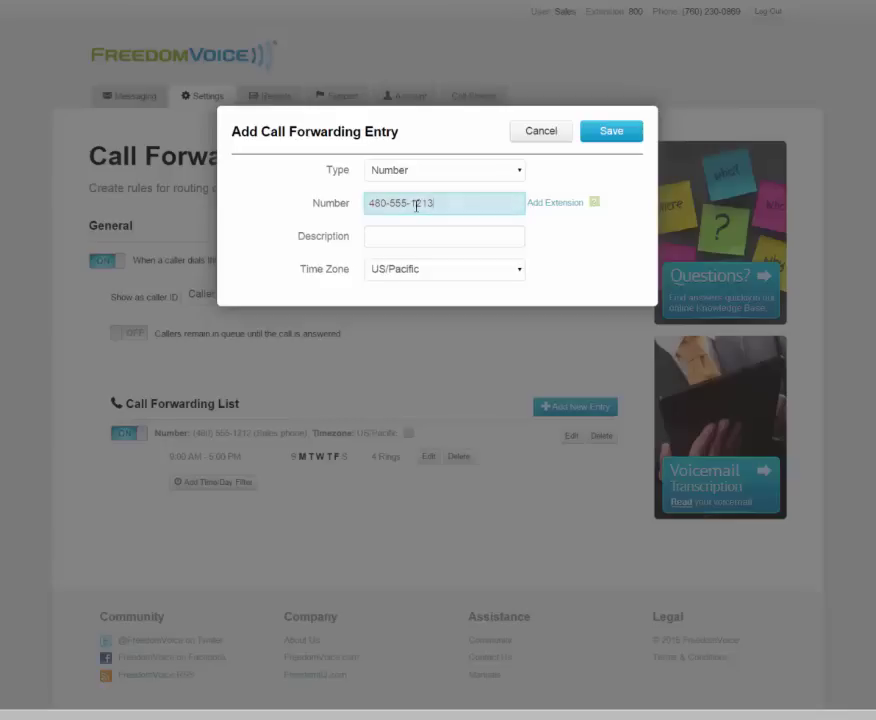
{"action": "left_click", "coordinate": [416, 238]}
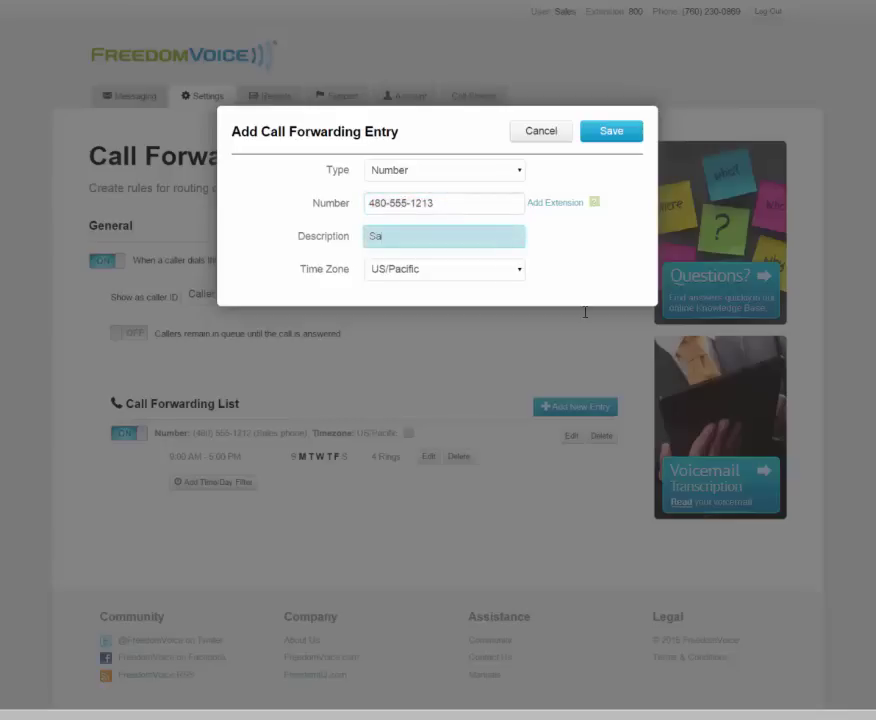
{"action": "type", "text": "Sales backup"}
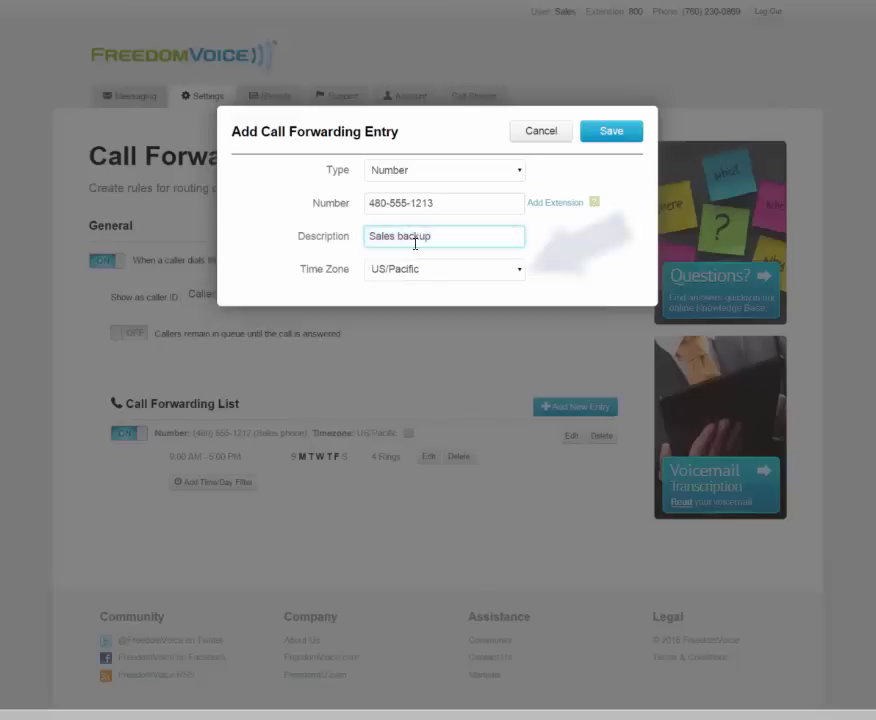
{"action": "left_click", "coordinate": [626, 138]}
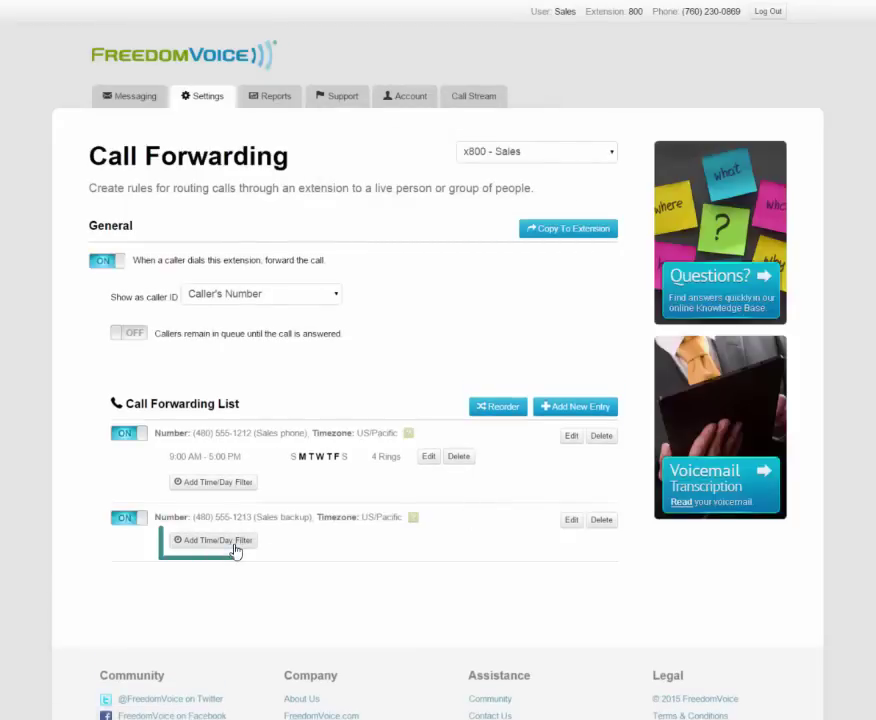
Give the Sales backup entry a weekday 09:00 am to 05:00 pm time/day filter.
{"action": "left_click", "coordinate": [236, 546]}
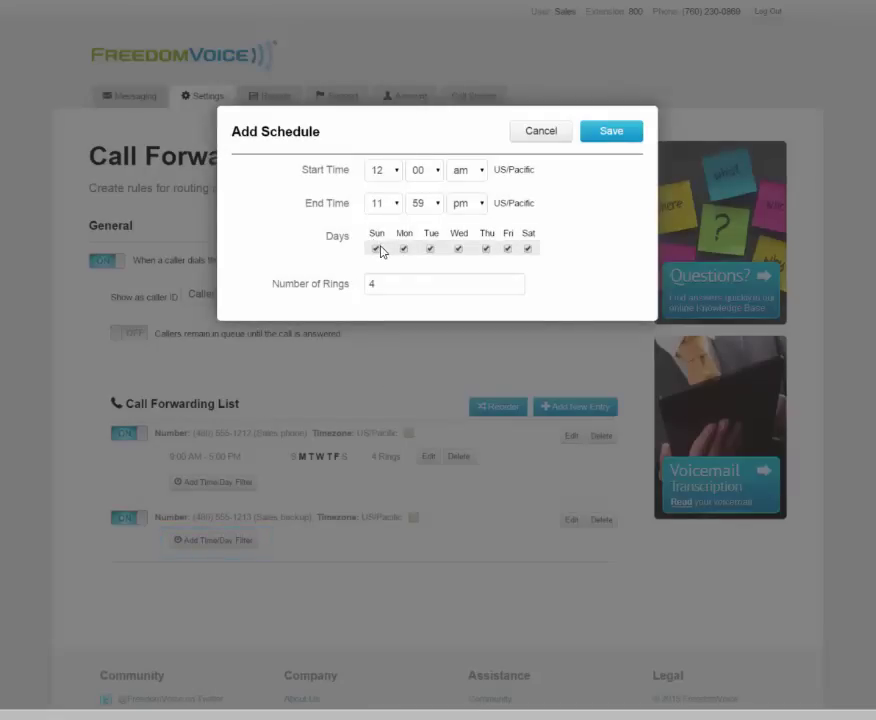
{"action": "left_click", "coordinate": [376, 248]}
{"action": "left_click", "coordinate": [527, 249]}
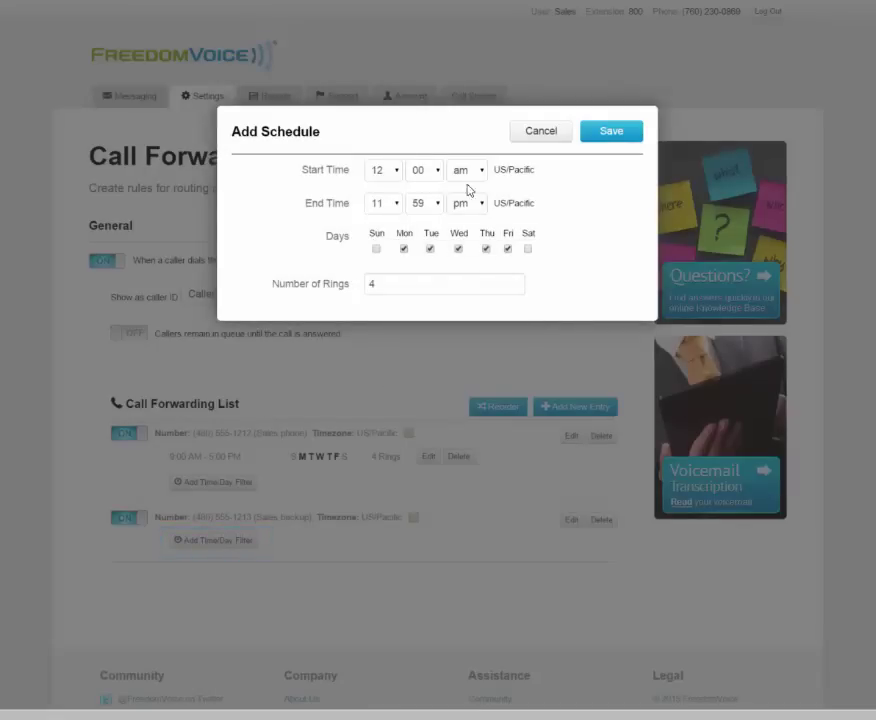
{"action": "left_click", "coordinate": [383, 170]}
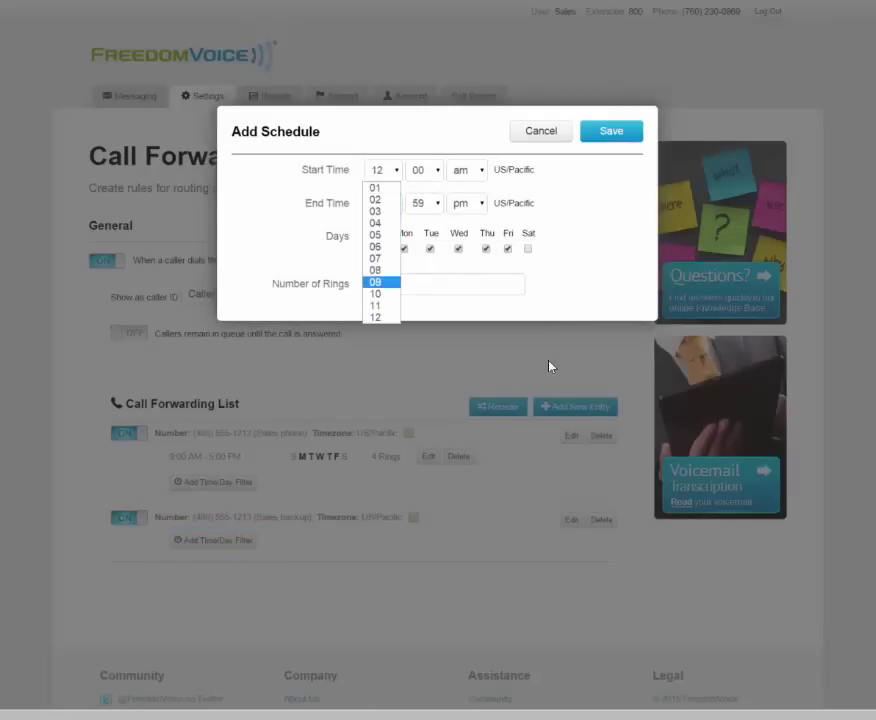
{"action": "key", "text": "Return"}
{"action": "left_click", "coordinate": [381, 203]}
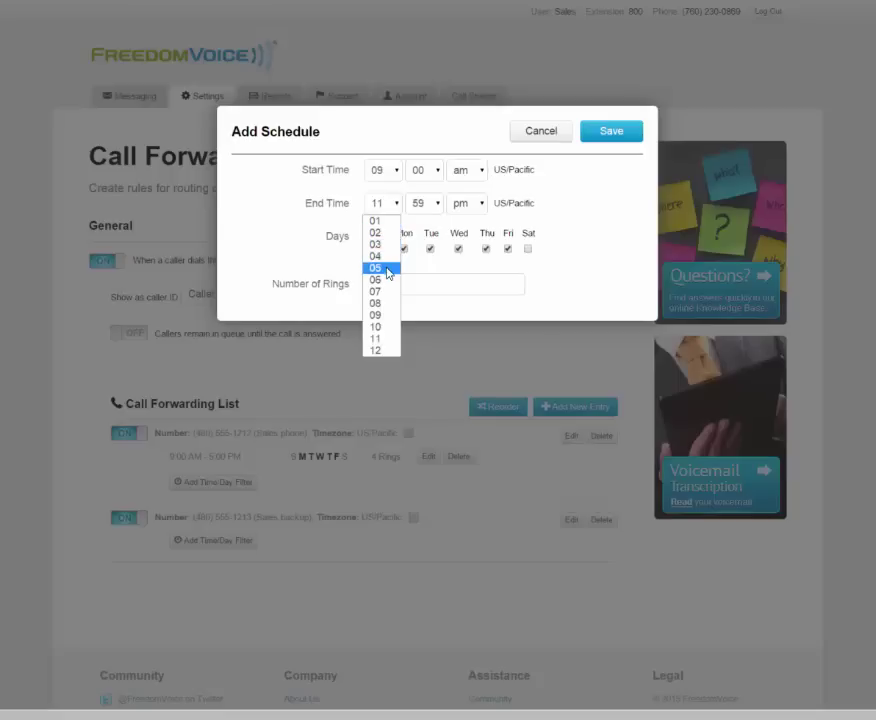
{"action": "left_click", "coordinate": [378, 268]}
{"action": "left_click", "coordinate": [424, 203]}
{"action": "scroll", "coordinate": [422, 234], "scroll_direction": "up", "scroll_amount": 10}
{"action": "left_click", "coordinate": [416, 221]}
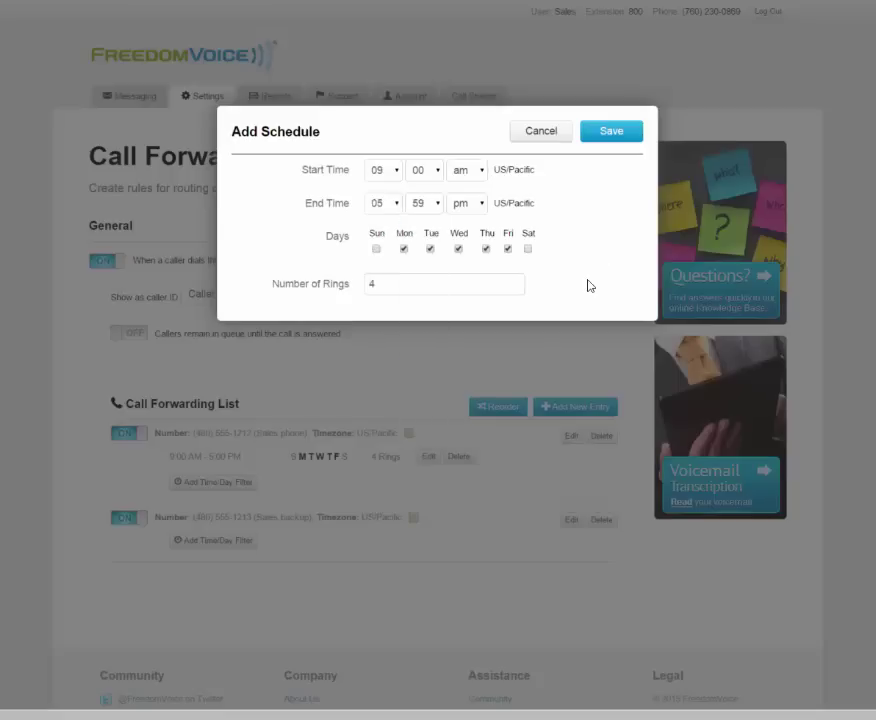
{"action": "left_click", "coordinate": [609, 133]}
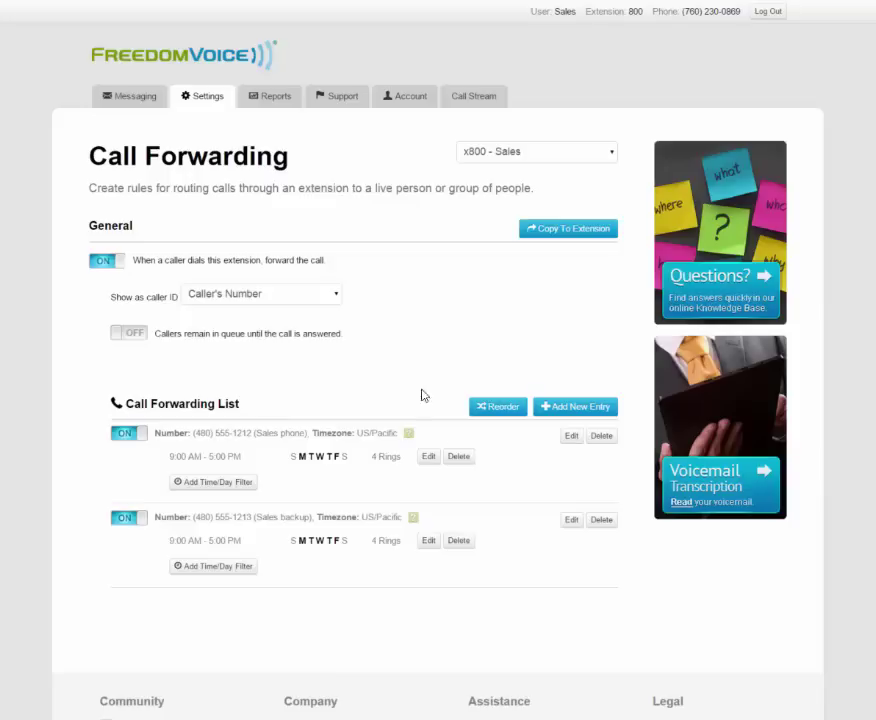
Delete both forwarding entries from the extension 800 list.
{"action": "left_click", "coordinate": [601, 436]}
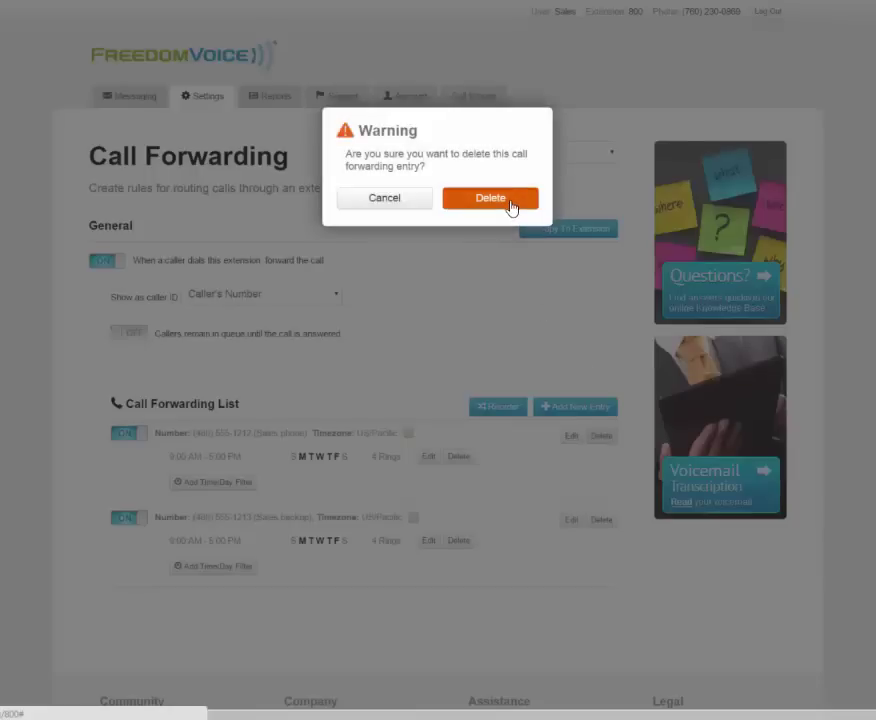
{"action": "left_click", "coordinate": [510, 203]}
{"action": "left_click", "coordinate": [600, 442]}
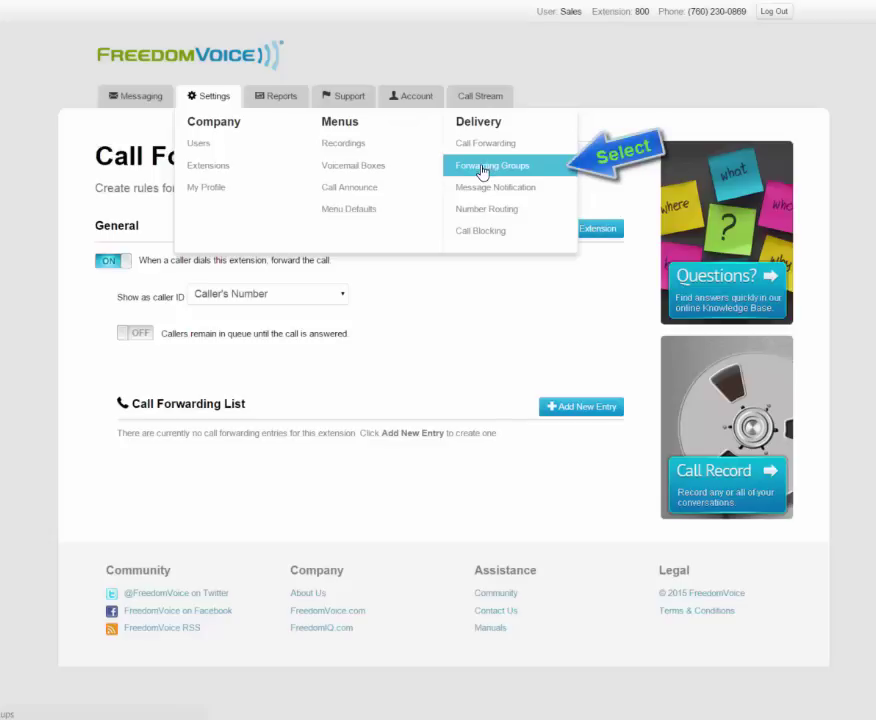
On the Forwarding Groups page, add and save a new group named 'Sales'.
{"action": "left_click", "coordinate": [481, 170]}
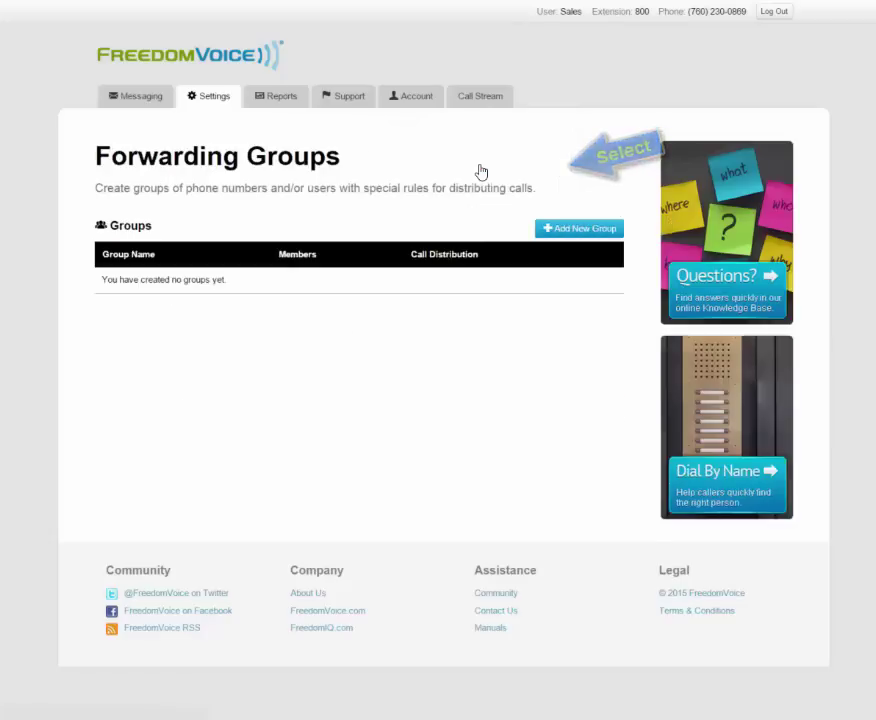
{"action": "left_click", "coordinate": [576, 232]}
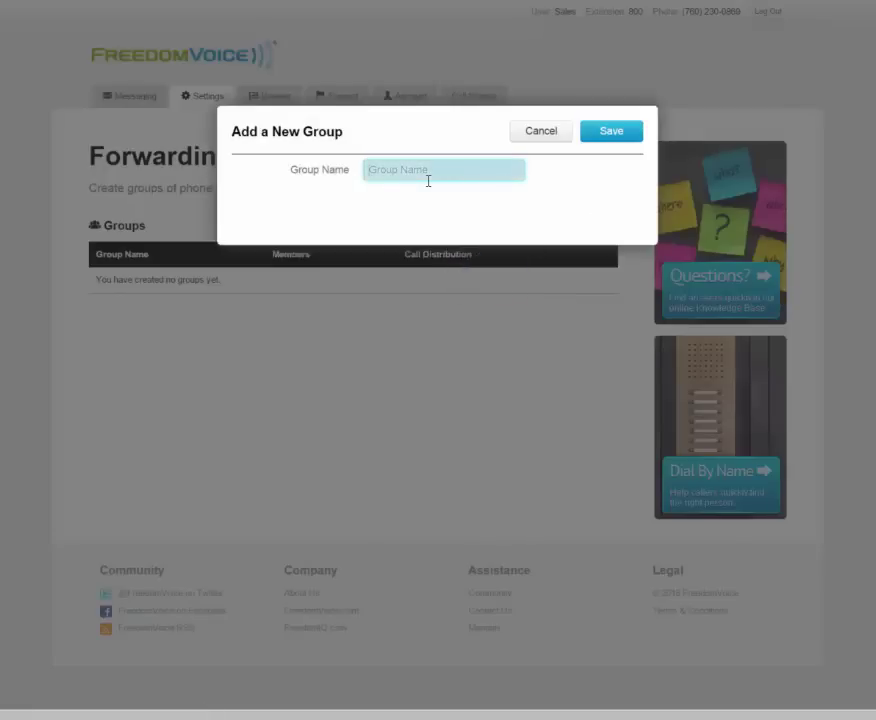
{"action": "type", "text": "Sales"}
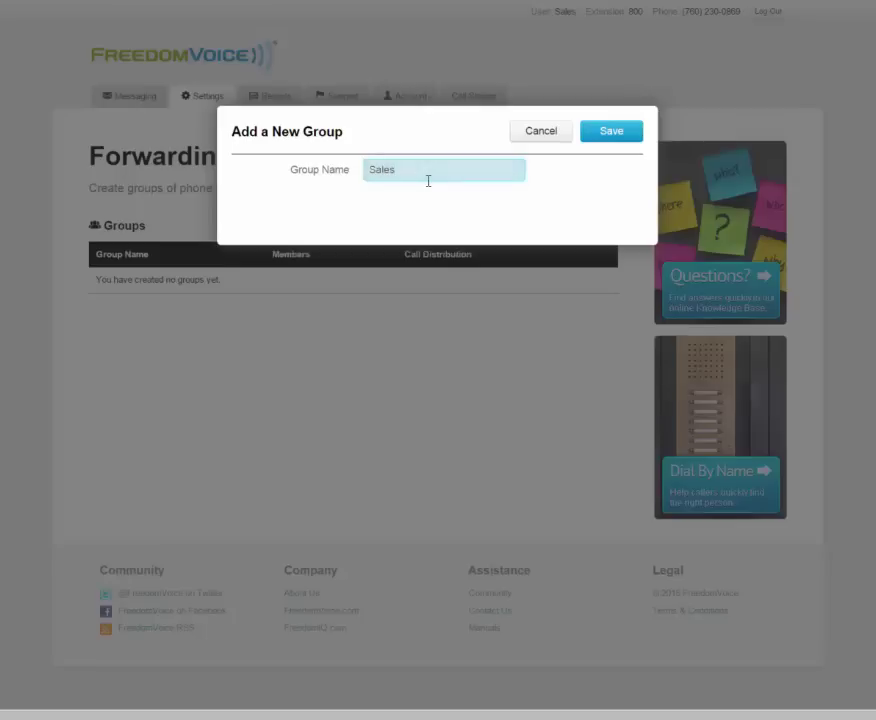
{"action": "left_click", "coordinate": [603, 133]}
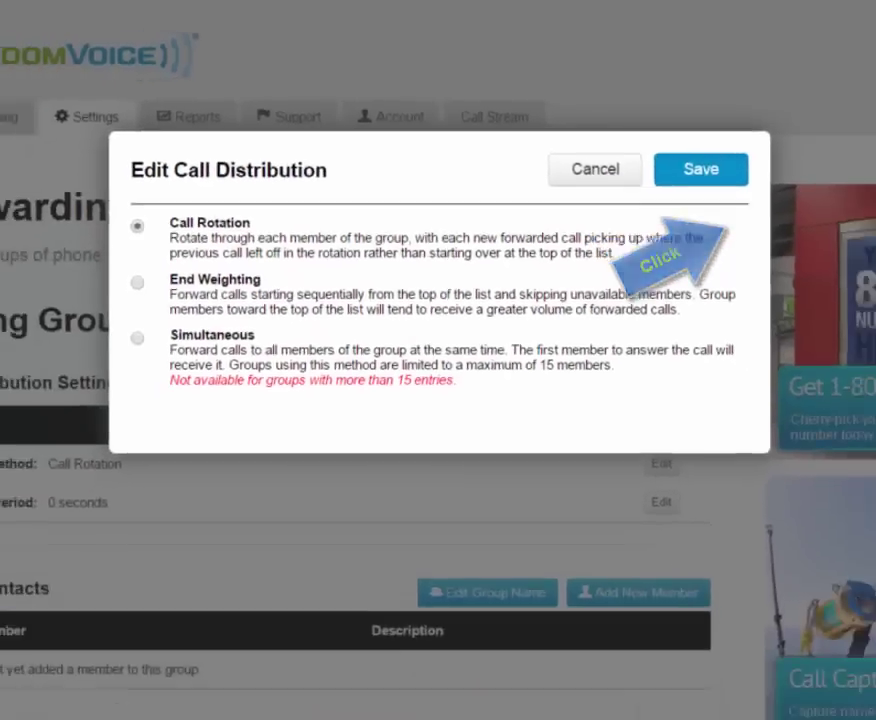
{"action": "left_click", "coordinate": [783, 206]}
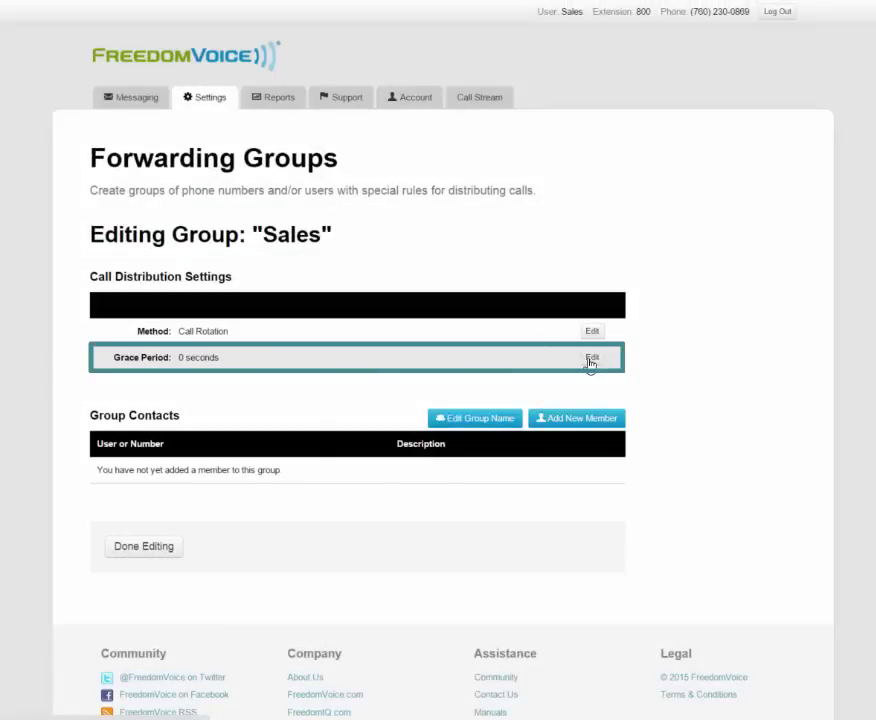
Replace the Sales group's grace period of 0 with 25 seconds and save.
{"action": "left_click", "coordinate": [591, 358]}
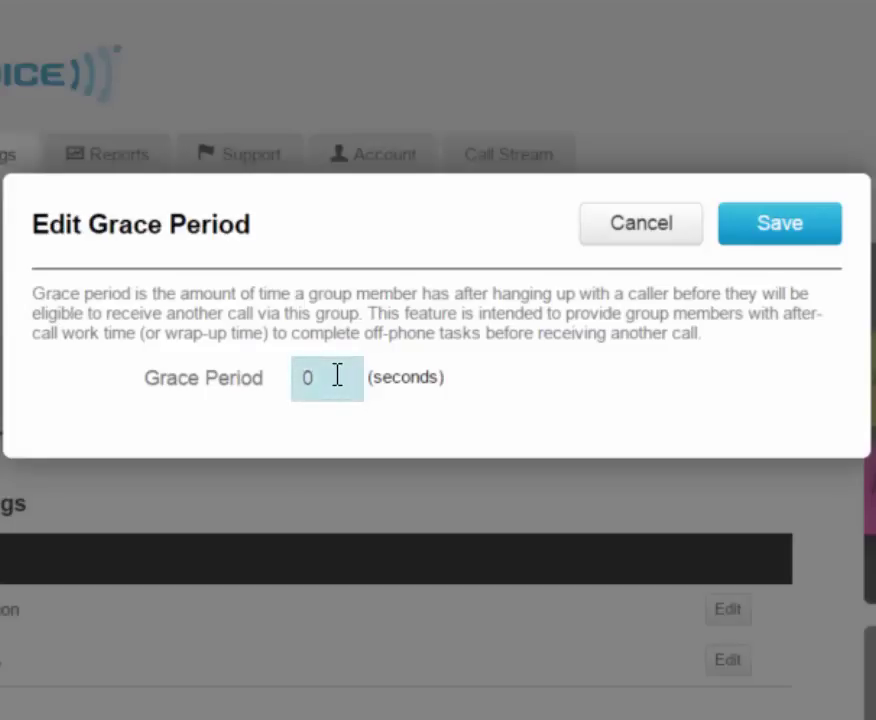
{"action": "left_click_drag", "start_coordinate": [328, 373], "coordinate": [283, 362]}
{"action": "type", "text": "25"}
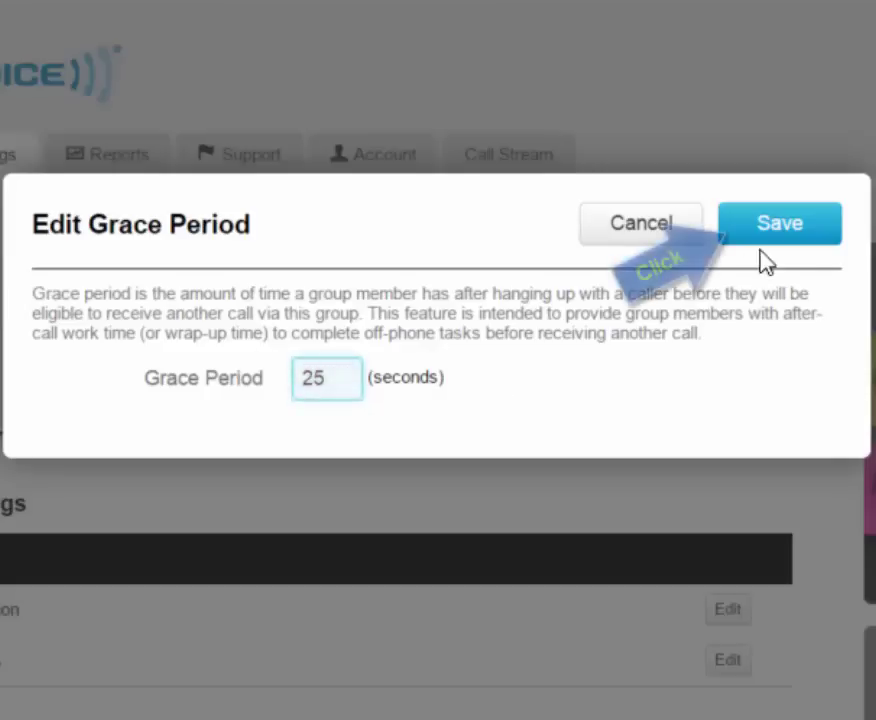
{"action": "left_click", "coordinate": [787, 232]}
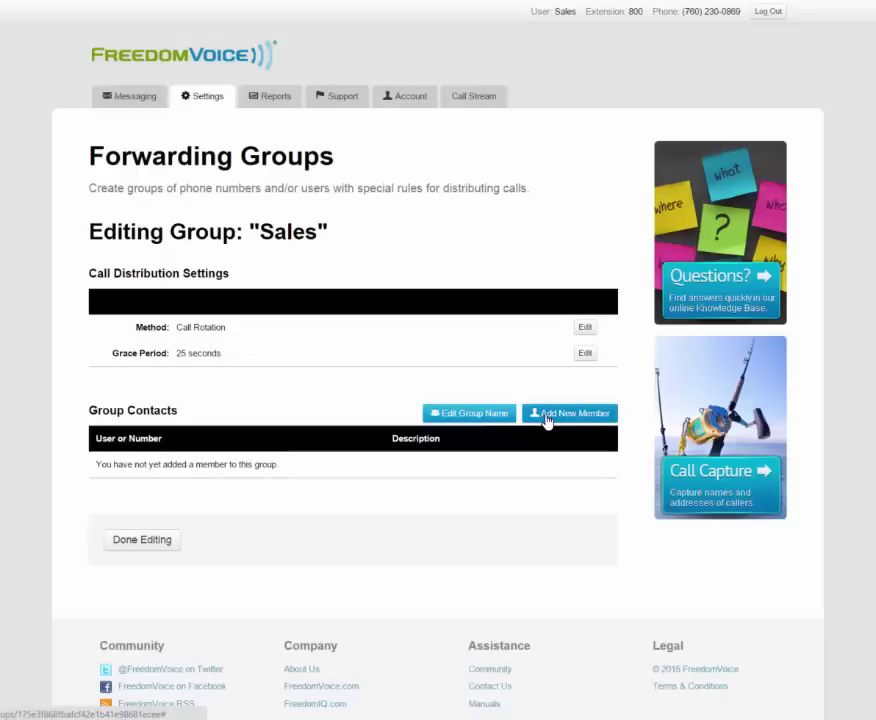
Add the first two Sales group members, each with a phone number and owner description.
{"action": "left_click", "coordinate": [584, 414]}
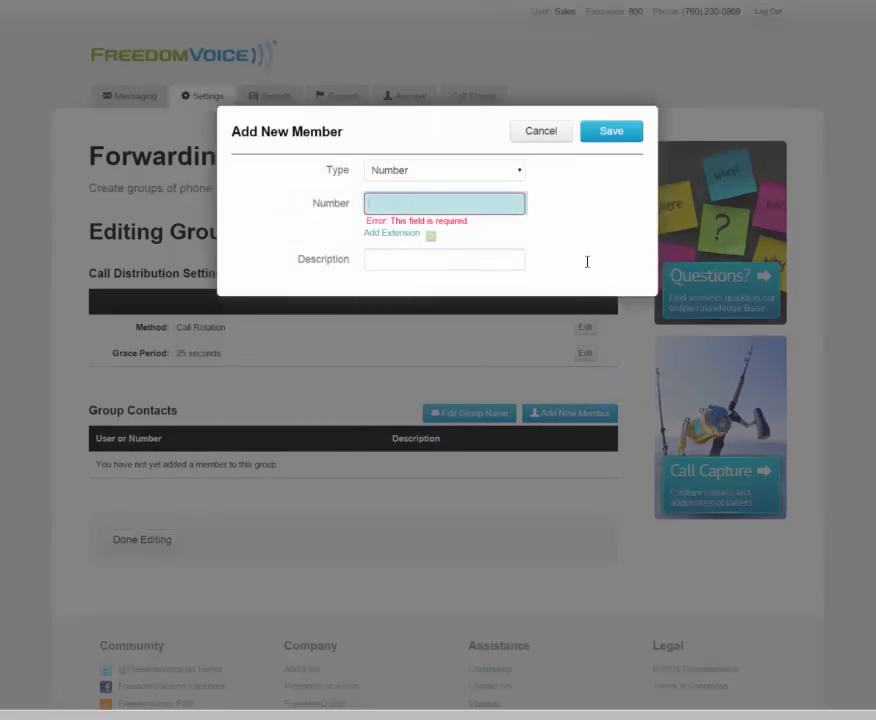
{"action": "type", "text": "760-555-1213"}
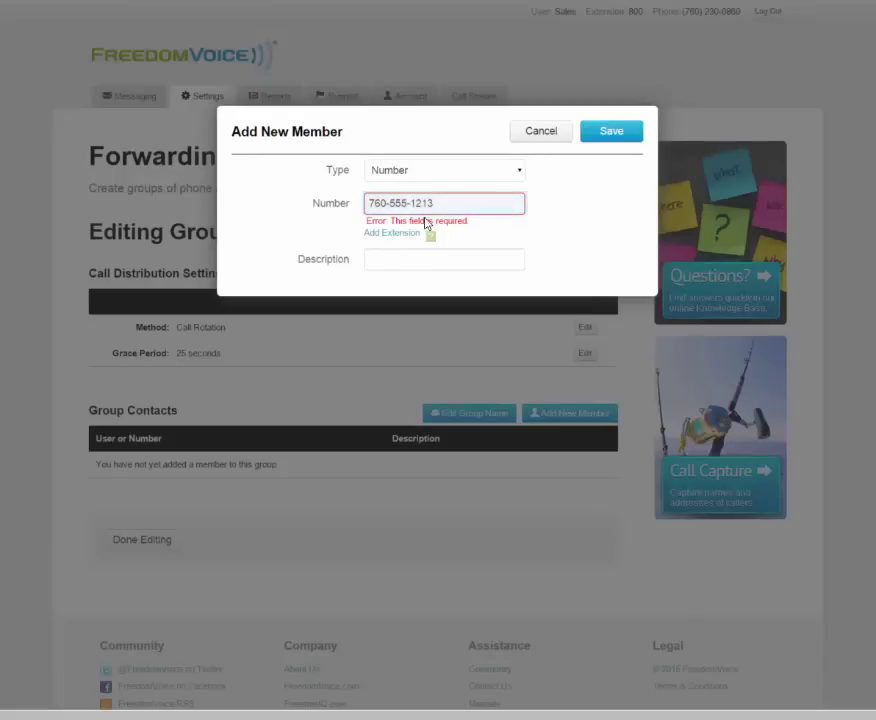
{"action": "key", "text": "Tab"}
{"action": "type", "text": "Amanda"}
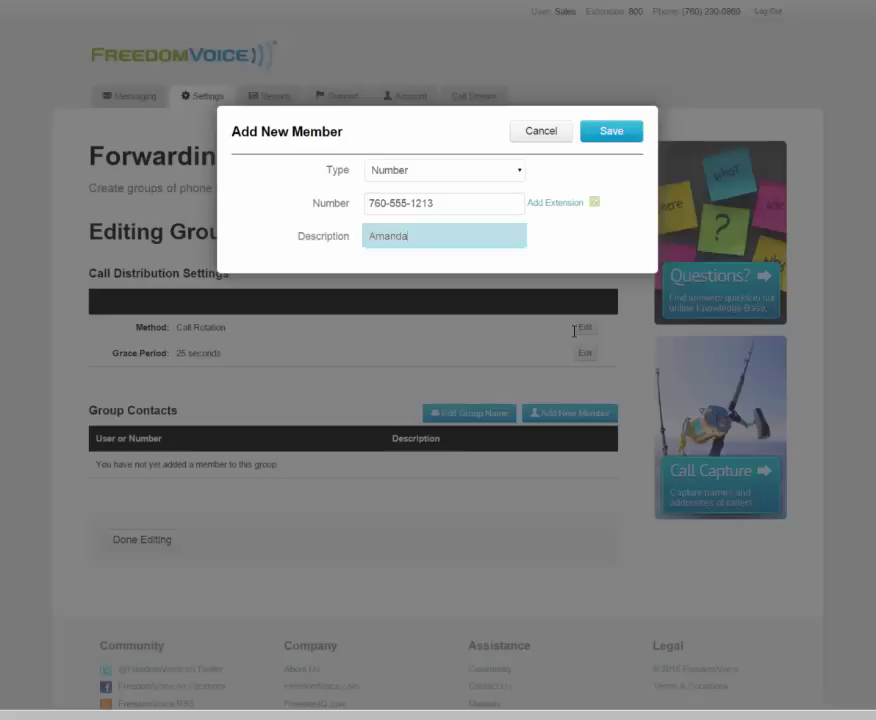
{"action": "type", "text": "'s Phone"}
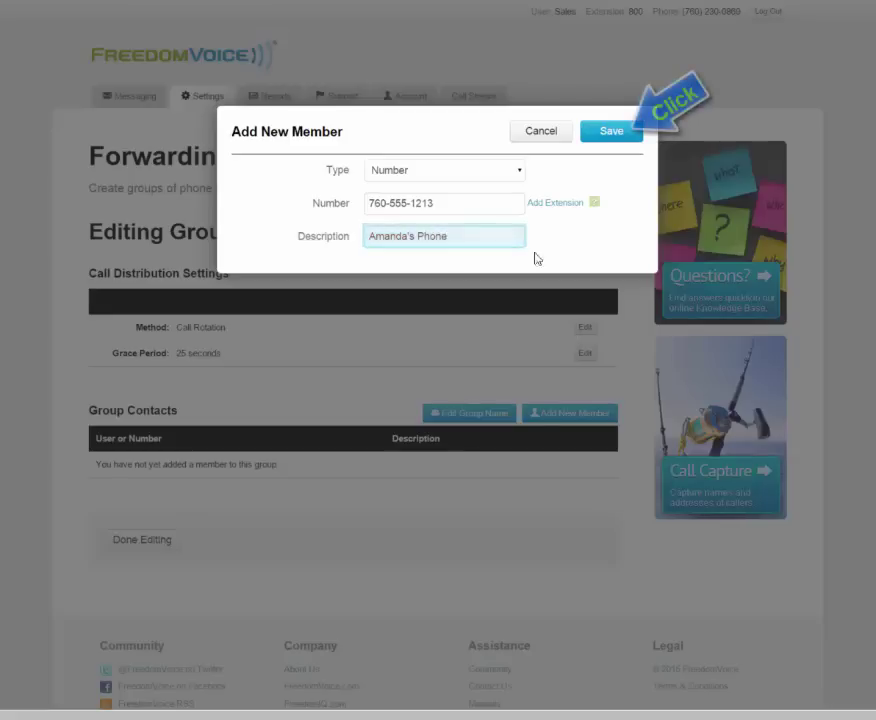
{"action": "key", "text": "Return"}
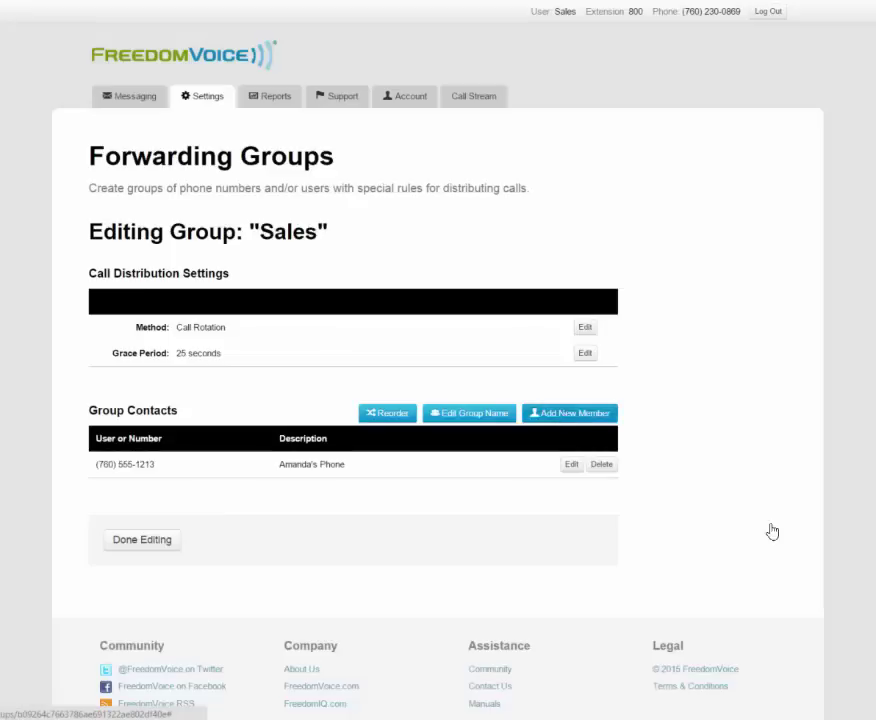
{"action": "left_click", "coordinate": [570, 413]}
{"action": "left_click", "coordinate": [454, 205]}
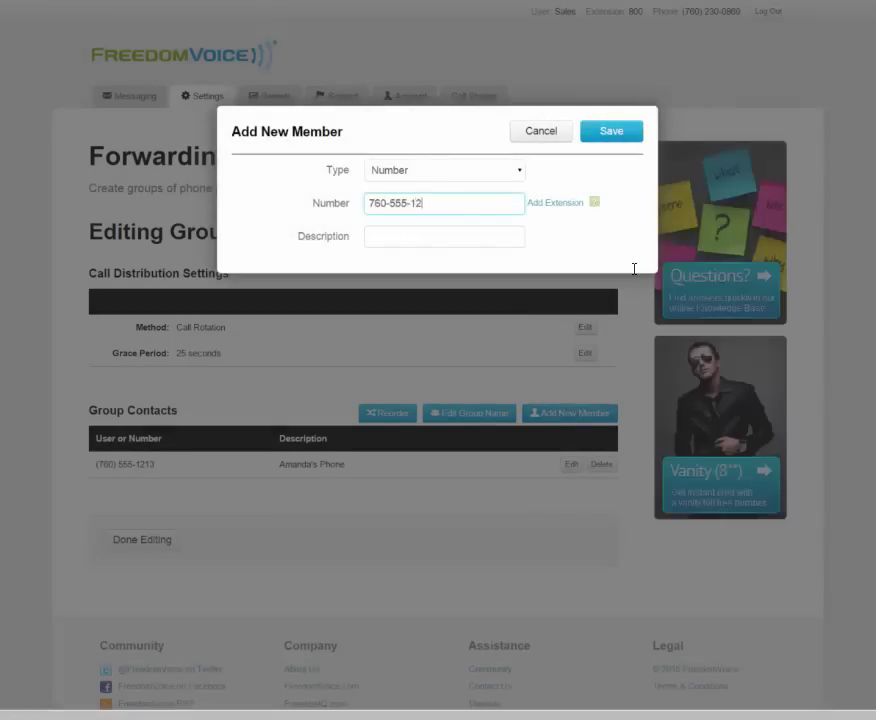
{"action": "type", "text": "Steve's phone"}
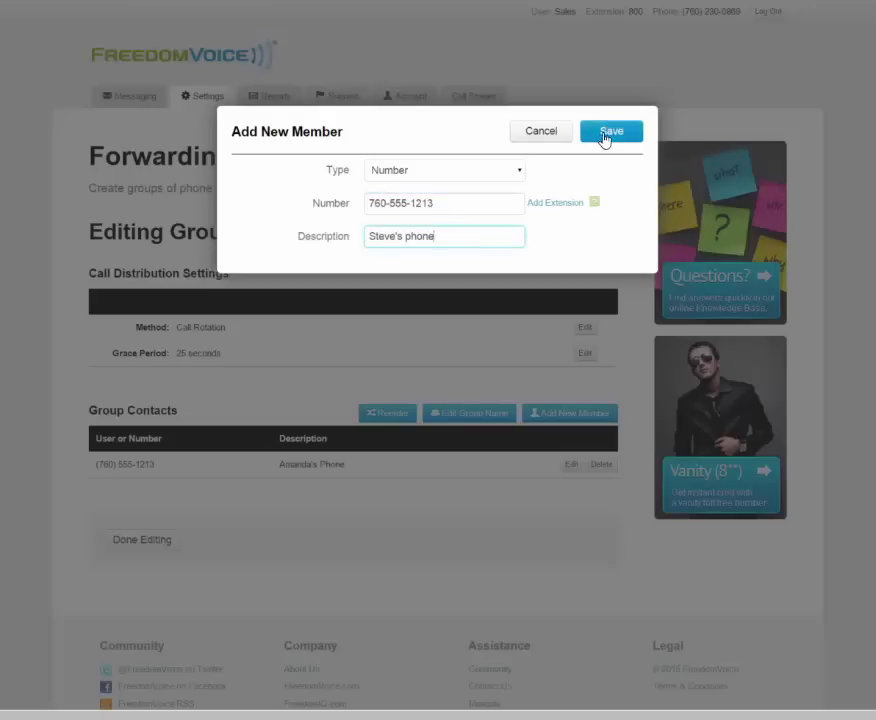
{"action": "left_click", "coordinate": [606, 133]}
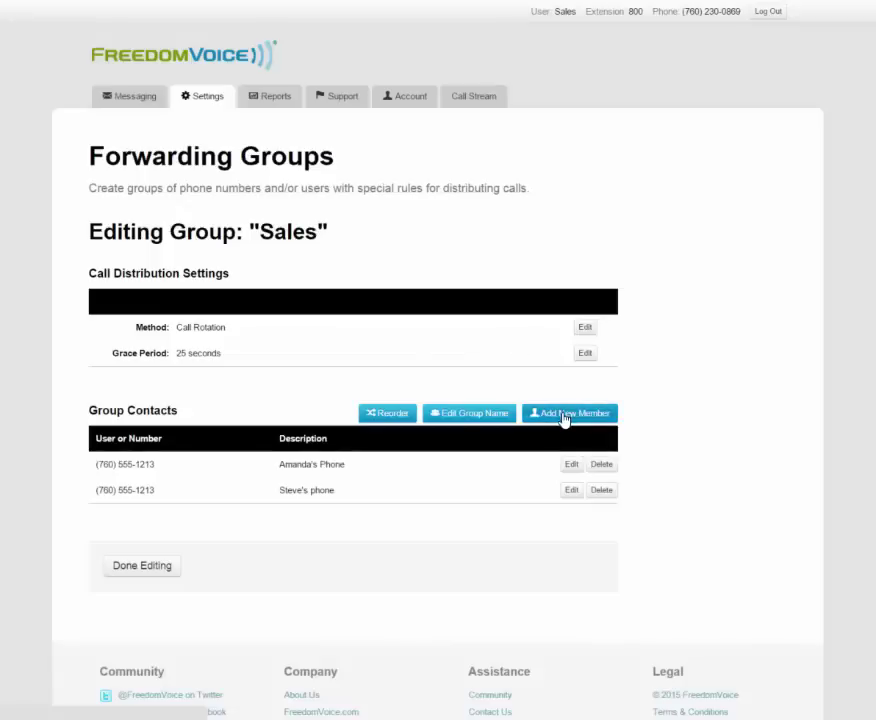
Add the third member's phone number and description, then finish editing the group.
{"action": "left_click", "coordinate": [565, 414]}
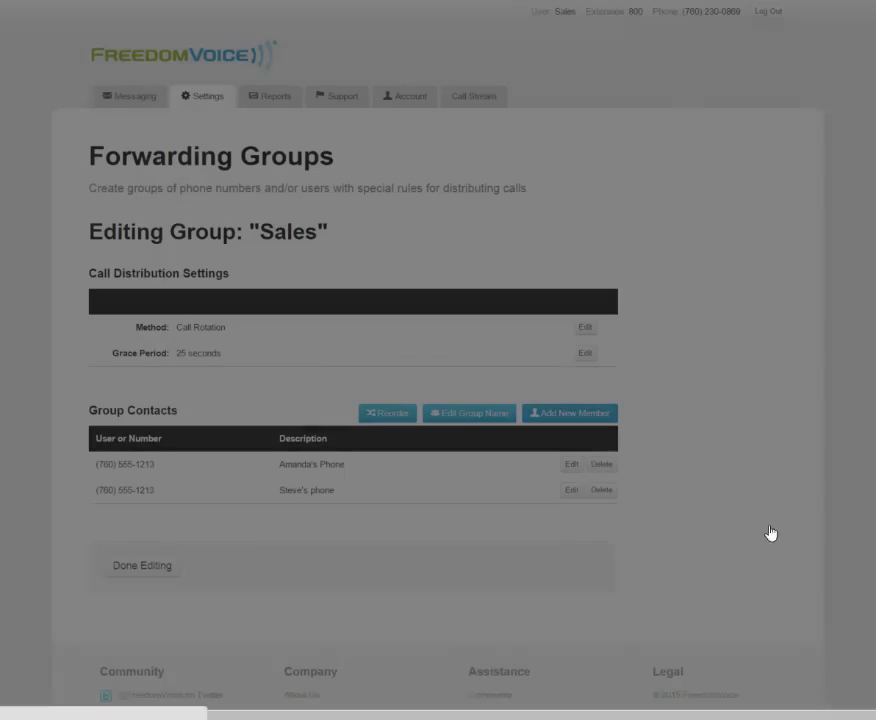
{"action": "left_click", "coordinate": [422, 207]}
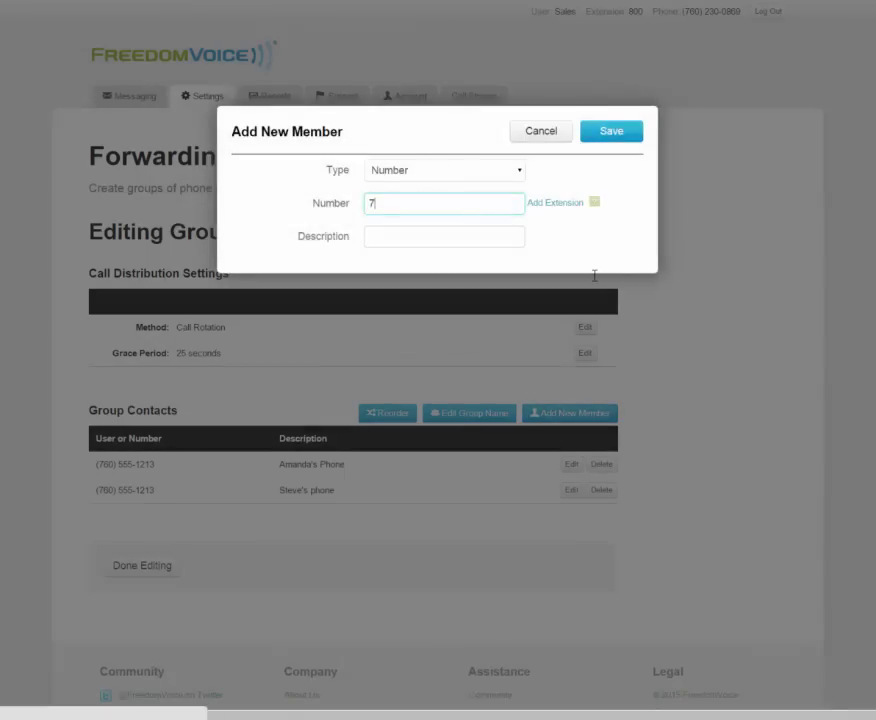
{"action": "type", "text": "760-555-1214"}
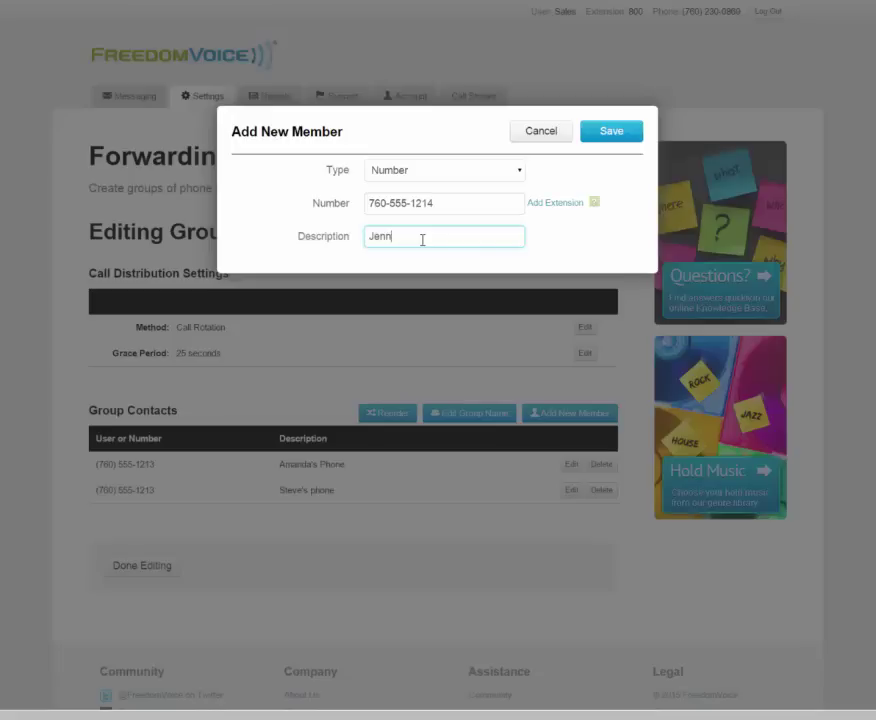
{"action": "key", "text": "BackSpace"}
{"action": "key", "text": "BackSpace"}
{"action": "key", "text": "BackSpace"}
{"action": "key", "text": "BackSpace"}
{"action": "type", "text": "Jenny's Phone"}
{"action": "left_click", "coordinate": [594, 137]}
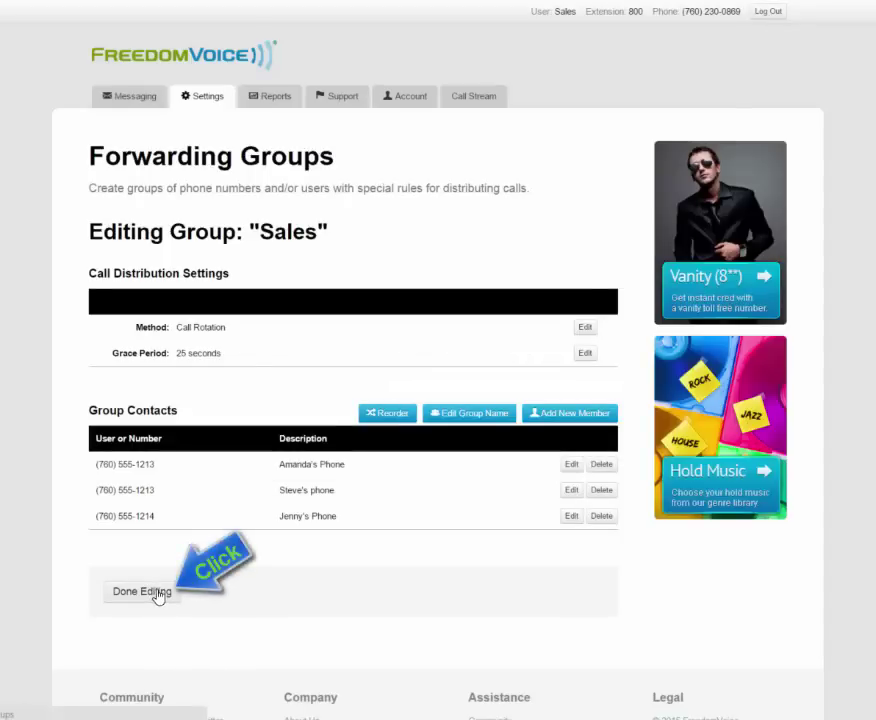
{"action": "left_click", "coordinate": [142, 591]}
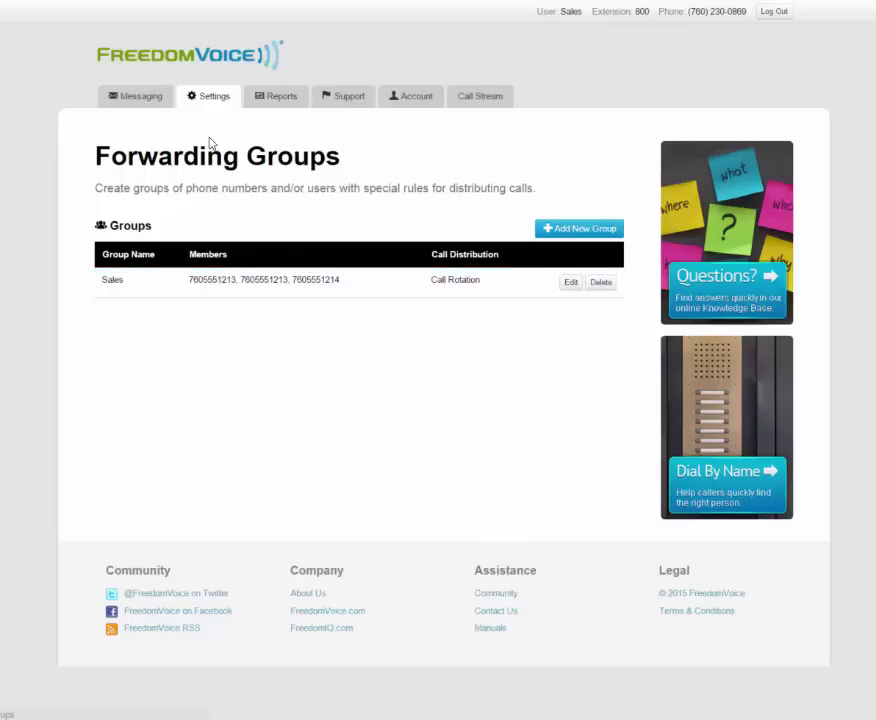
Save a new extension 800 entry of type Group targeting the Sales group.
{"action": "mouse_move", "coordinate": [217, 100]}
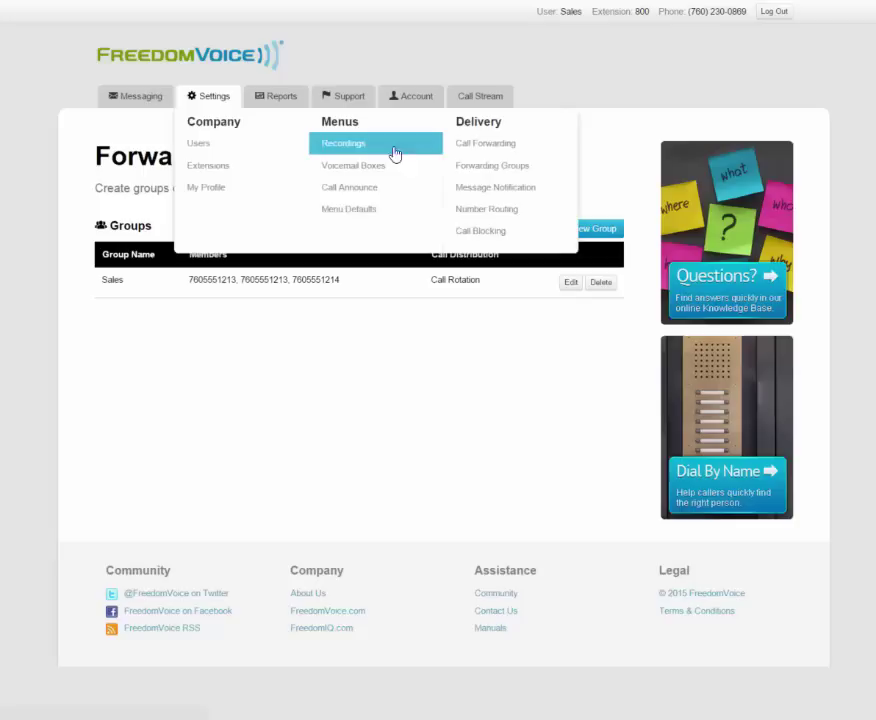
{"action": "left_click", "coordinate": [467, 145]}
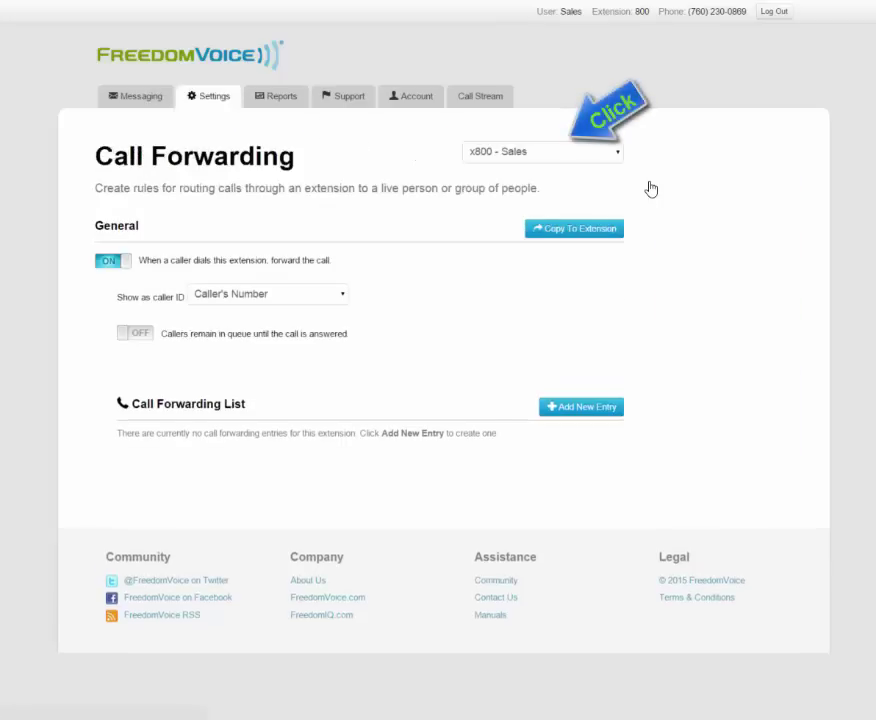
{"action": "left_click", "coordinate": [586, 409]}
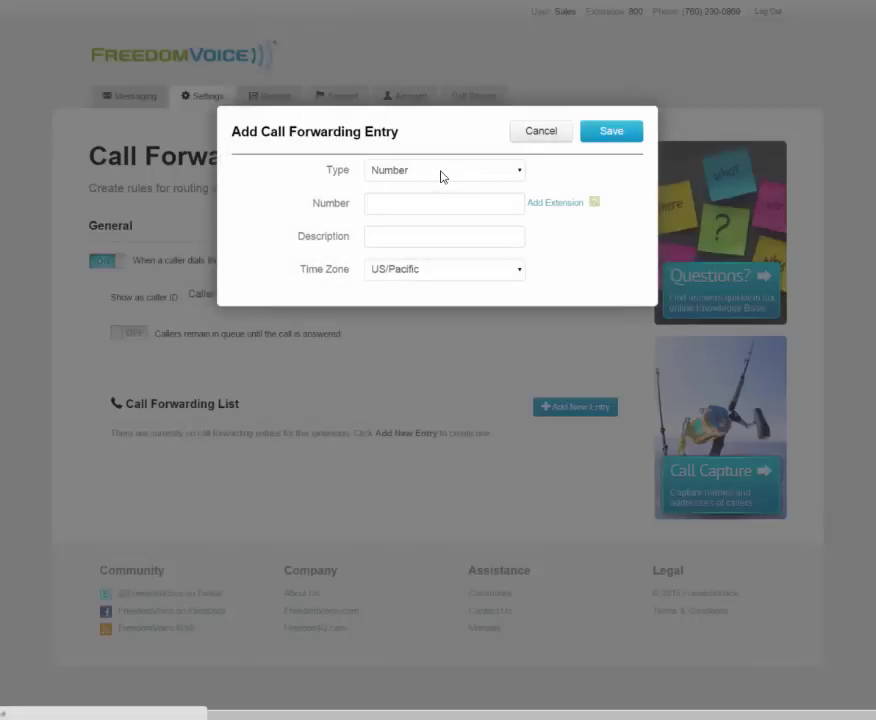
{"action": "left_click", "coordinate": [441, 176]}
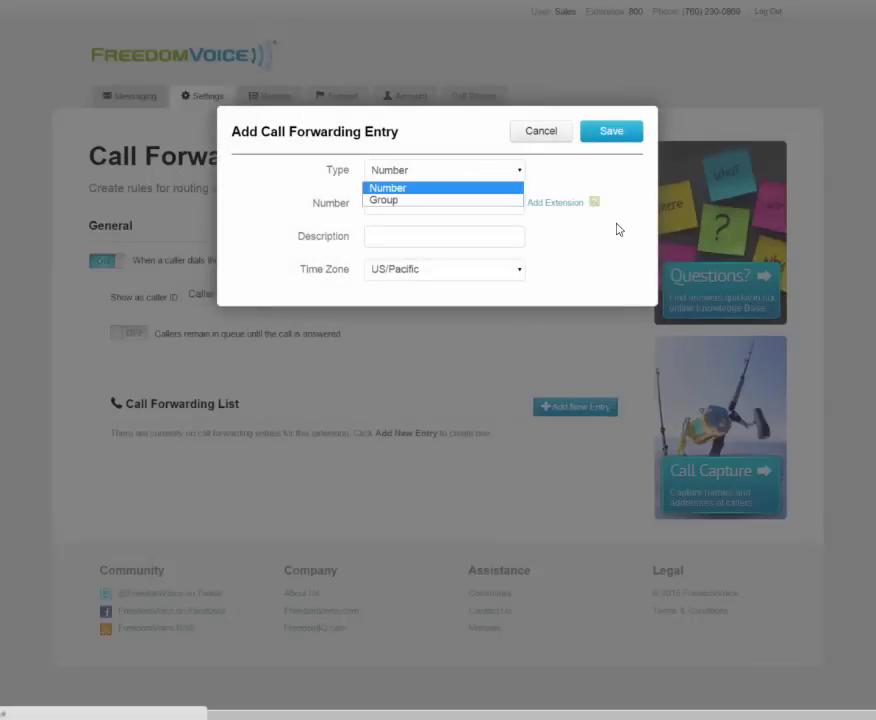
{"action": "left_click", "coordinate": [440, 200]}
{"action": "left_click", "coordinate": [445, 203]}
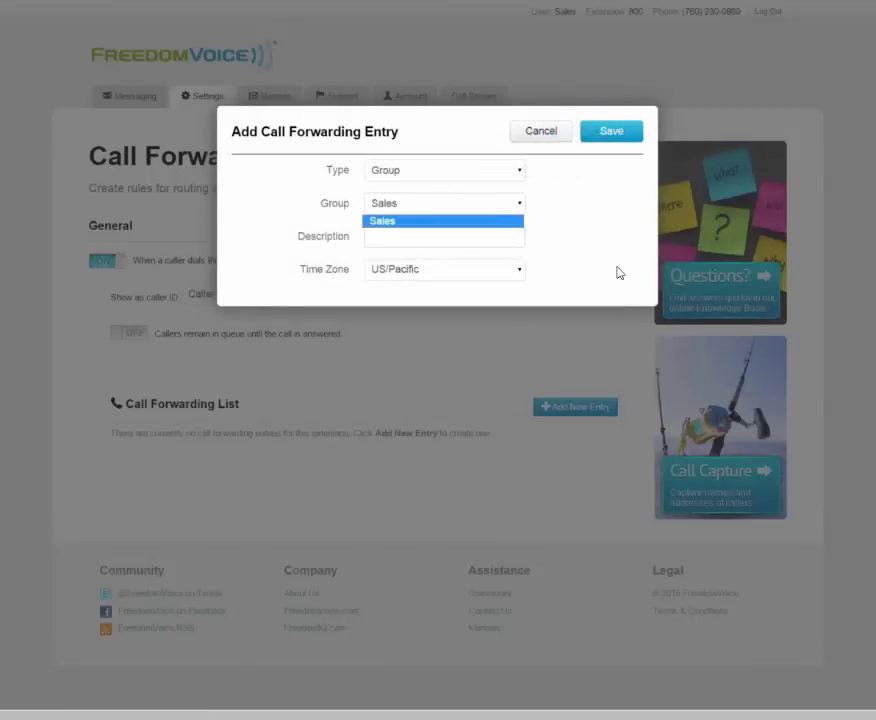
{"action": "left_click", "coordinate": [445, 221]}
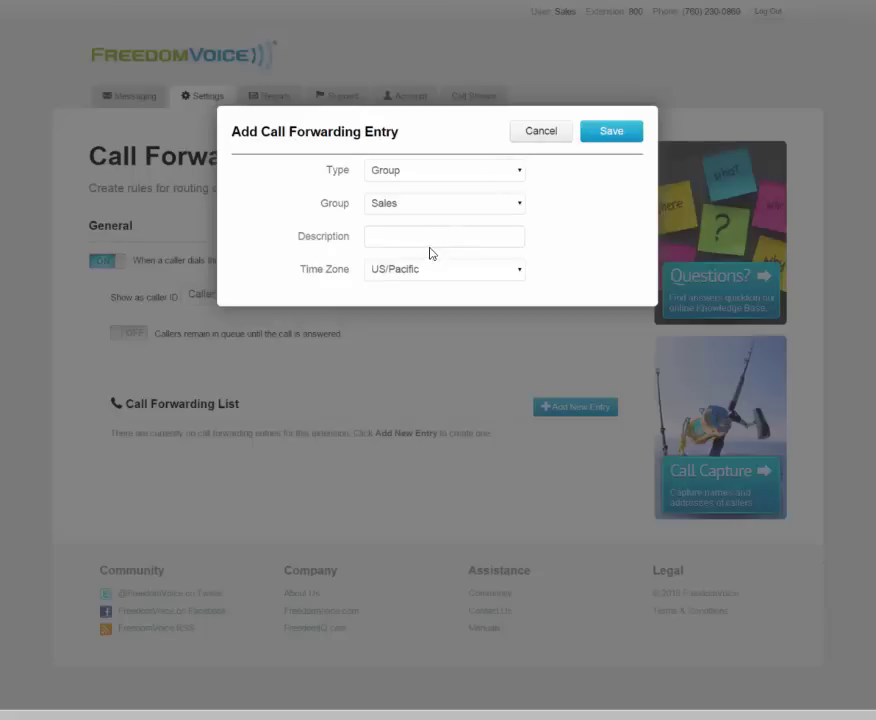
{"action": "left_click", "coordinate": [611, 131]}
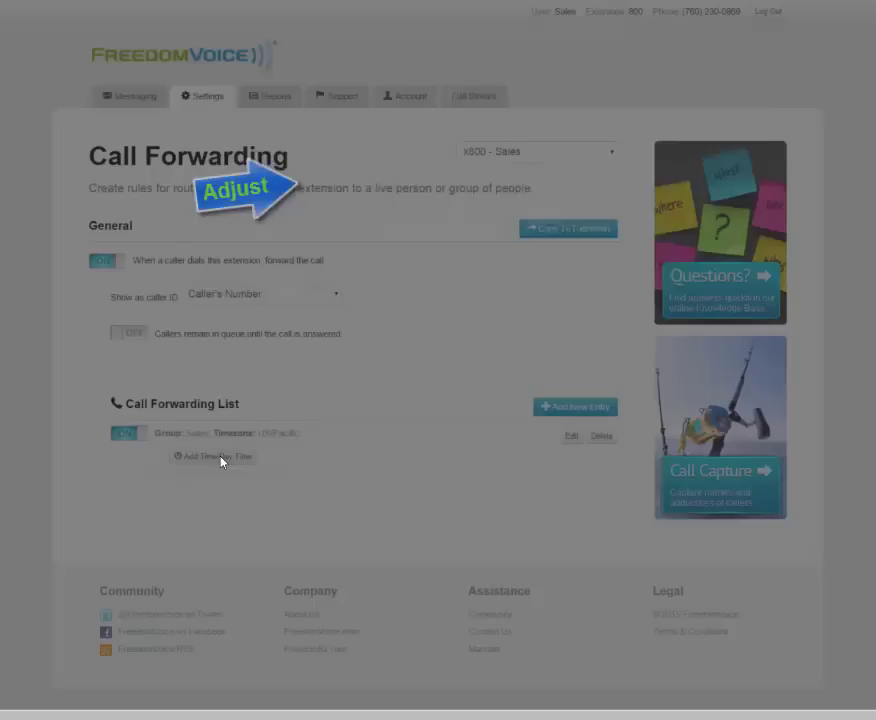
Add a time filter to the Sales entry running from 09:00 am to 05:00 pm.
{"action": "left_click", "coordinate": [221, 459]}
{"action": "left_click", "coordinate": [382, 170]}
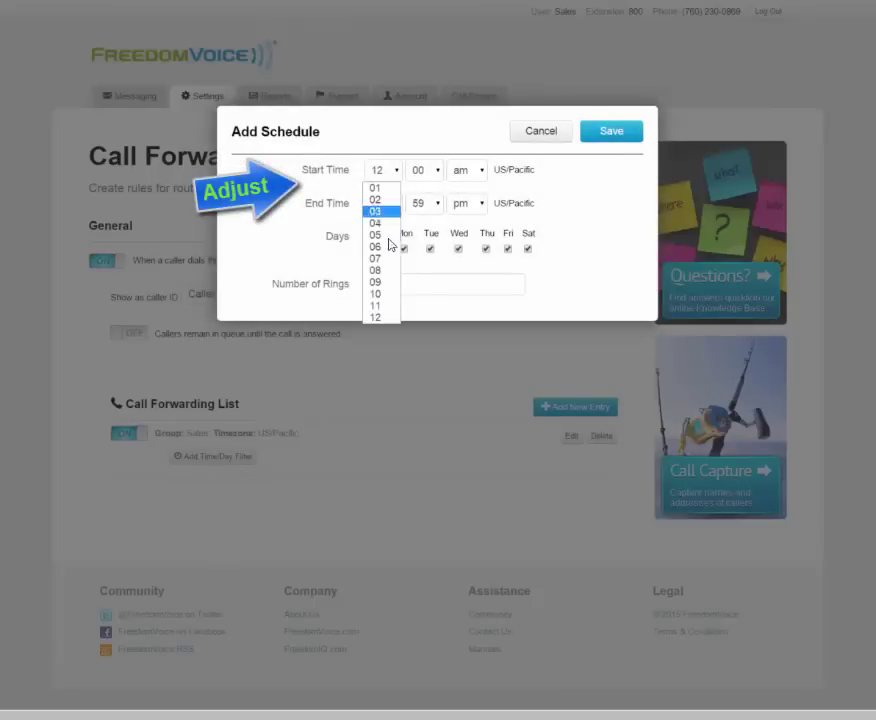
{"action": "left_click", "coordinate": [381, 282]}
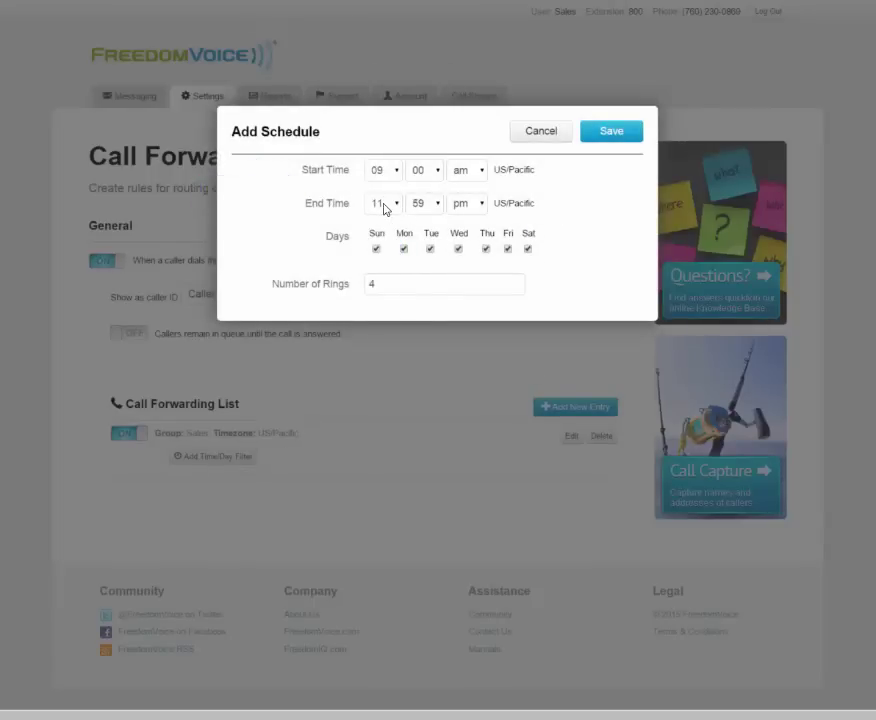
{"action": "left_click", "coordinate": [385, 205]}
{"action": "left_click", "coordinate": [386, 268]}
{"action": "left_click", "coordinate": [421, 204]}
{"action": "scroll", "coordinate": [420, 240], "scroll_direction": "up", "scroll_amount": 10}
{"action": "left_click", "coordinate": [416, 221]}
Drop Sunday and Saturday, keep 4 rings, and save the Monday–Friday schedule.
{"action": "left_click", "coordinate": [376, 248]}
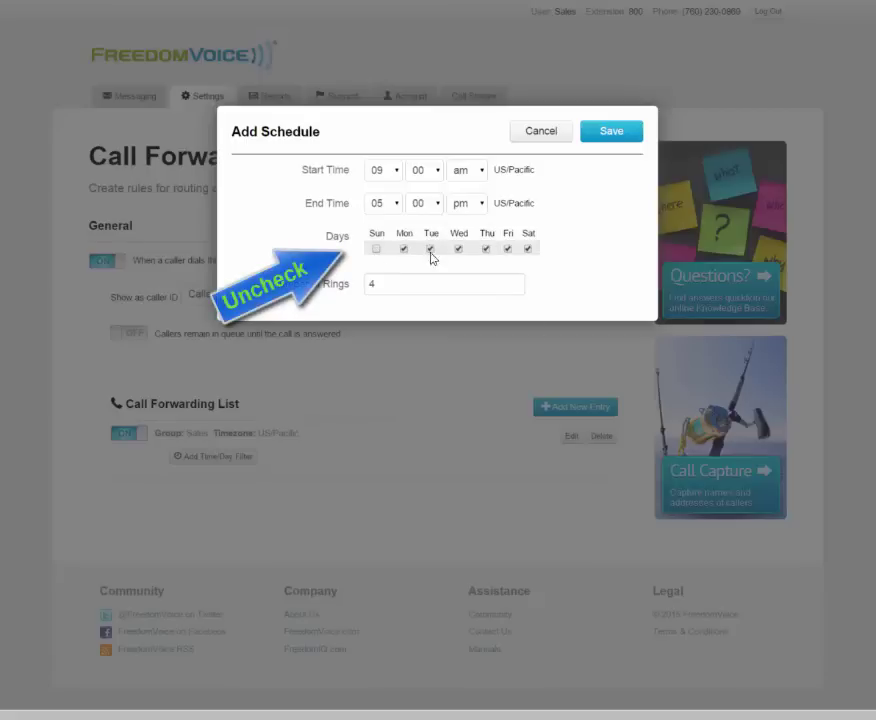
{"action": "left_click", "coordinate": [528, 248]}
{"action": "left_click", "coordinate": [476, 284]}
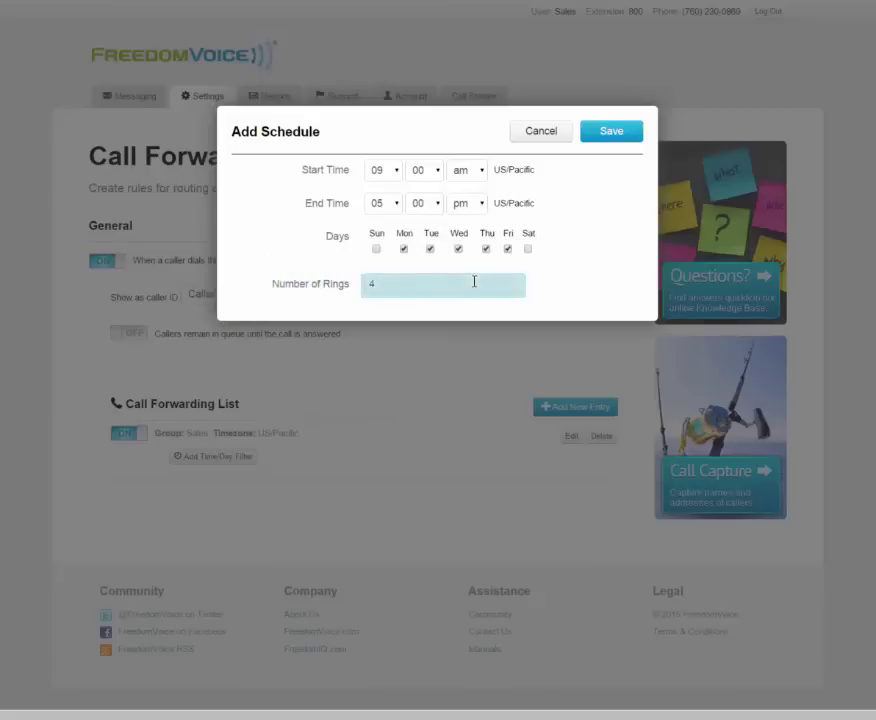
{"action": "left_click", "coordinate": [612, 135]}
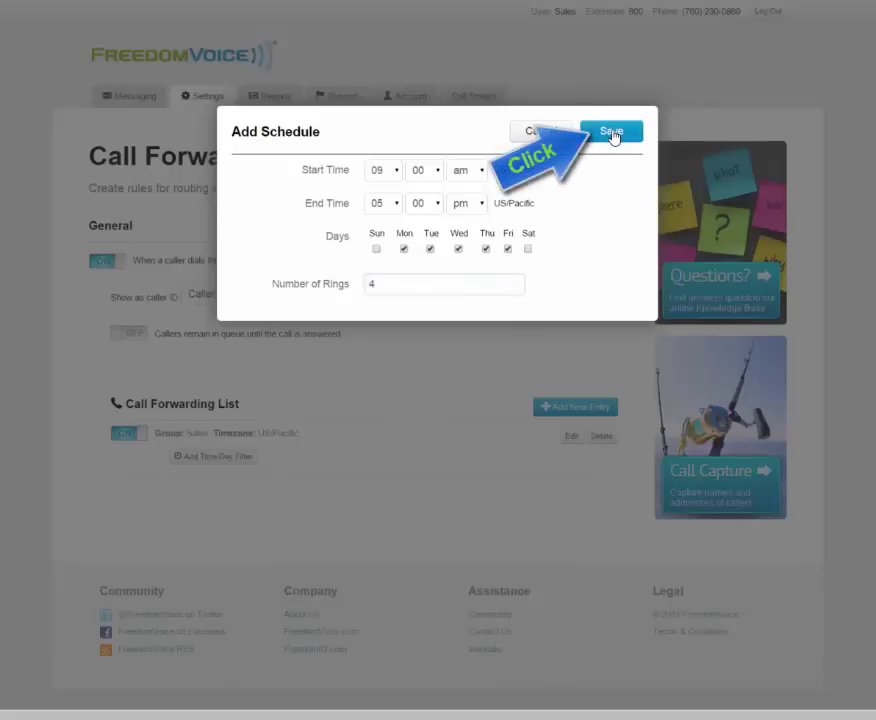